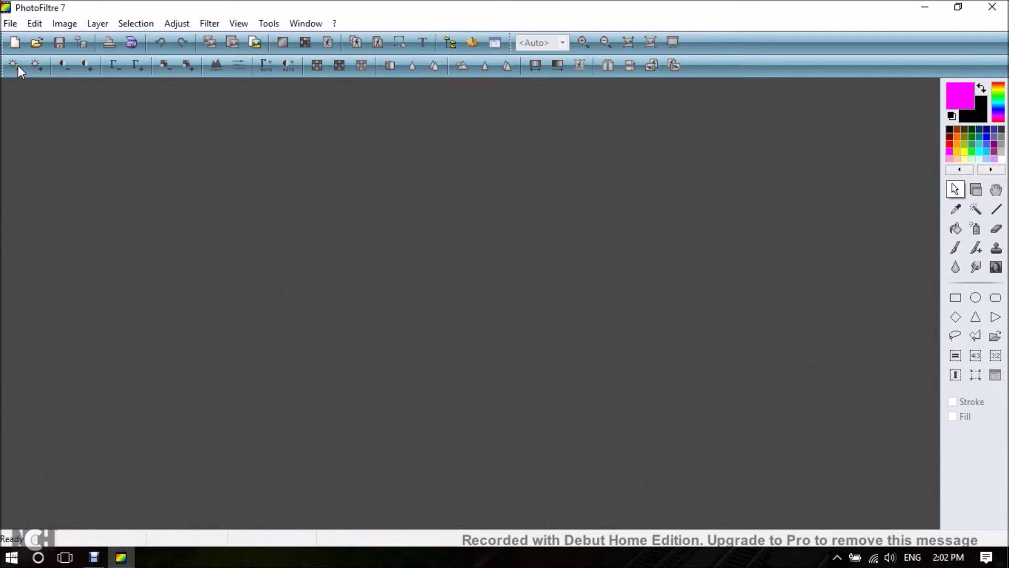
Create a new blank image 5000 pixels wide and 3000 pixels high with a white background.
left_click(13, 44)
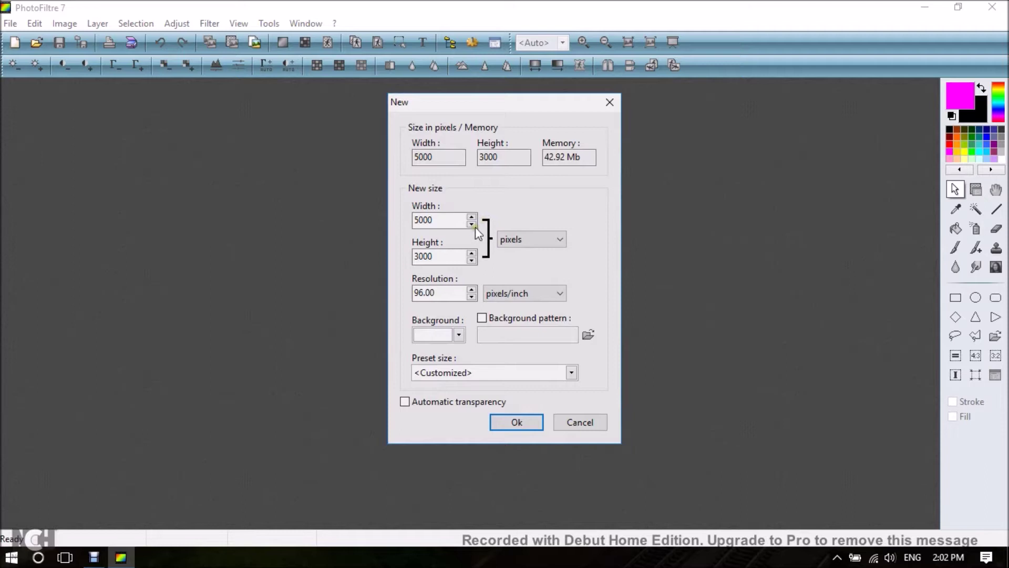
left_click(438, 220)
left_click(445, 255)
left_click(516, 425)
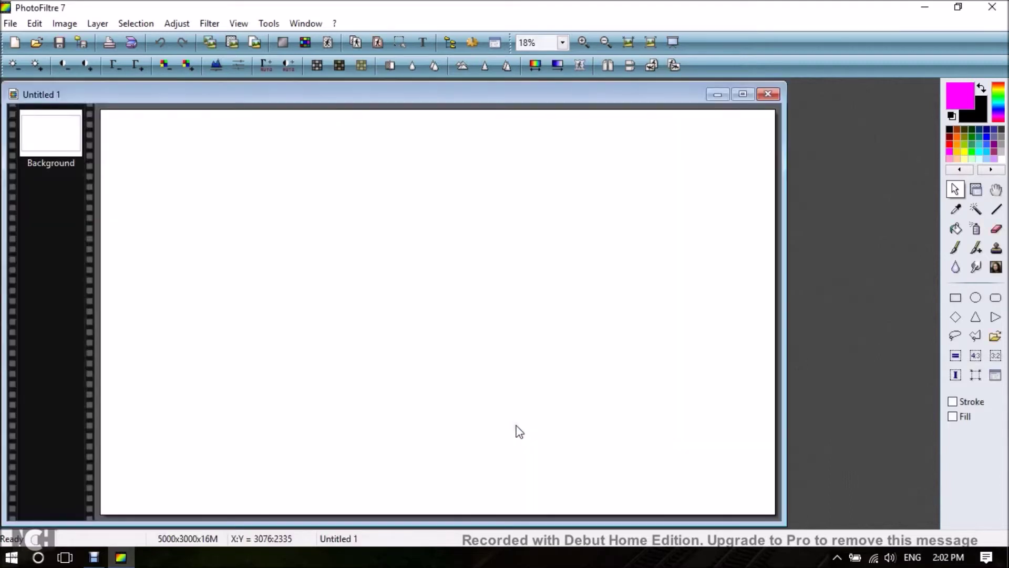
scroll(350, 226, "down", 2)
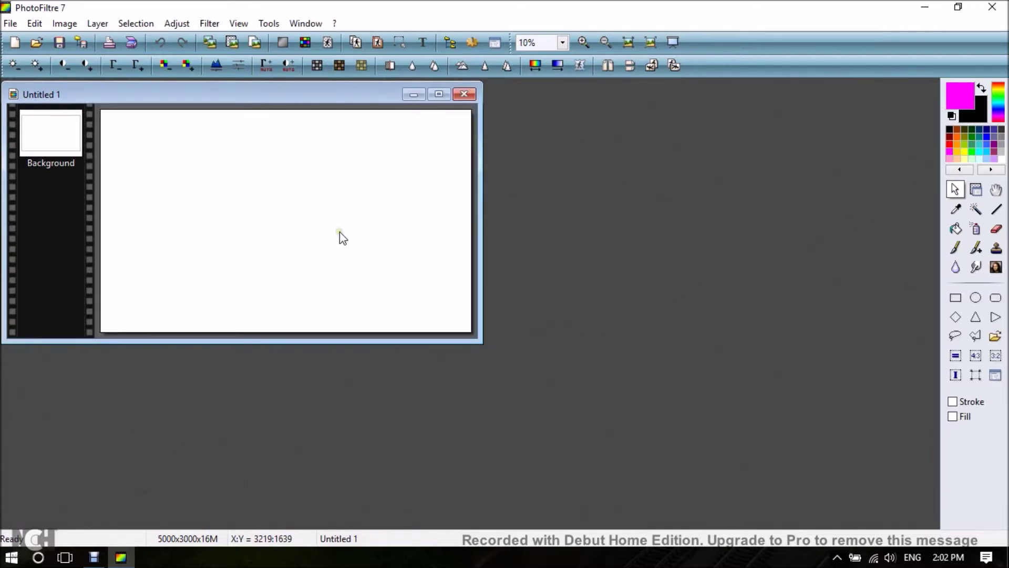
left_click(244, 182)
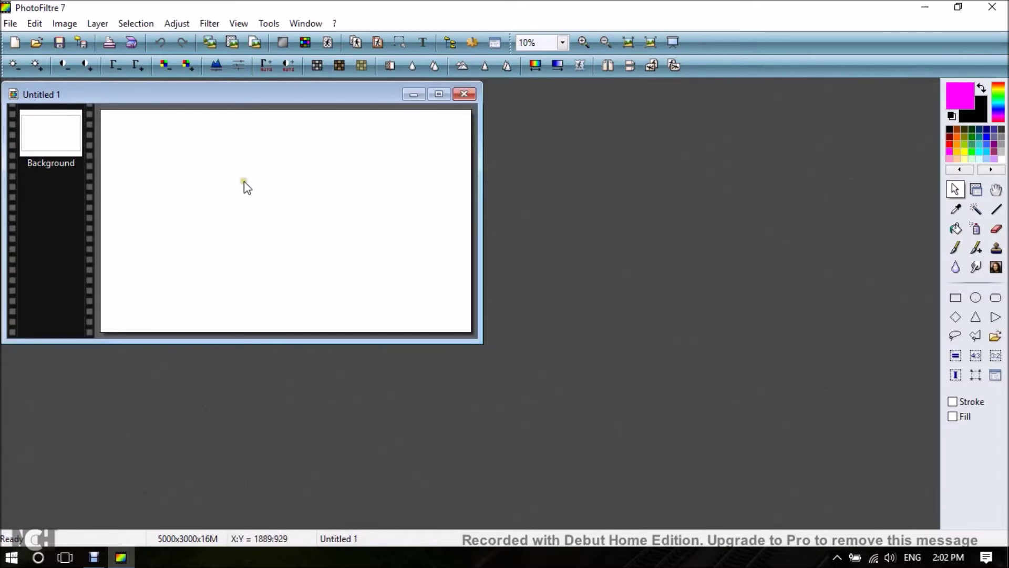
Open the image "blue_sky small version" from the Landscapes folder.
left_click(37, 43)
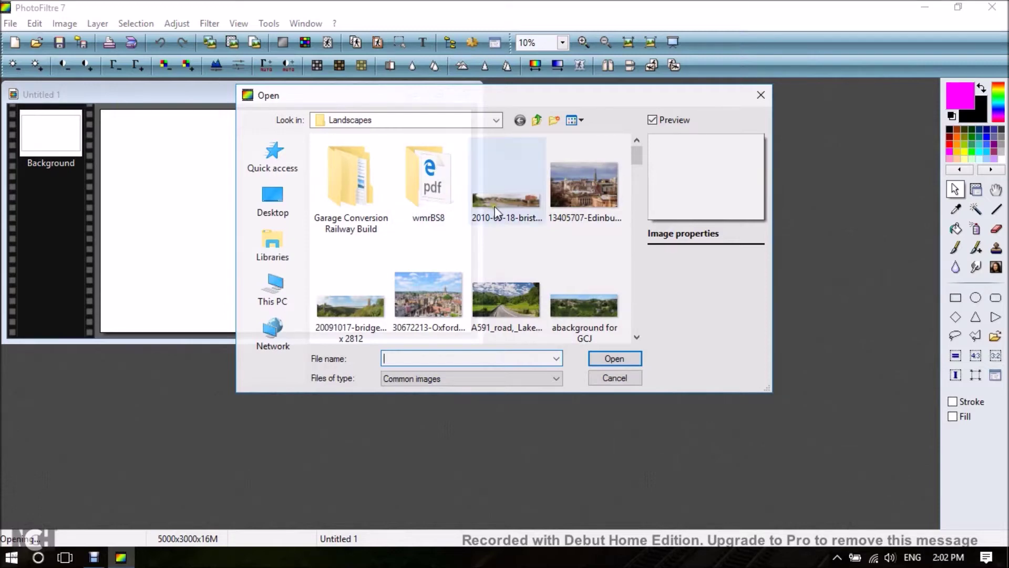
scroll(494, 211, "down", 3)
scroll(495, 212, "down", 6)
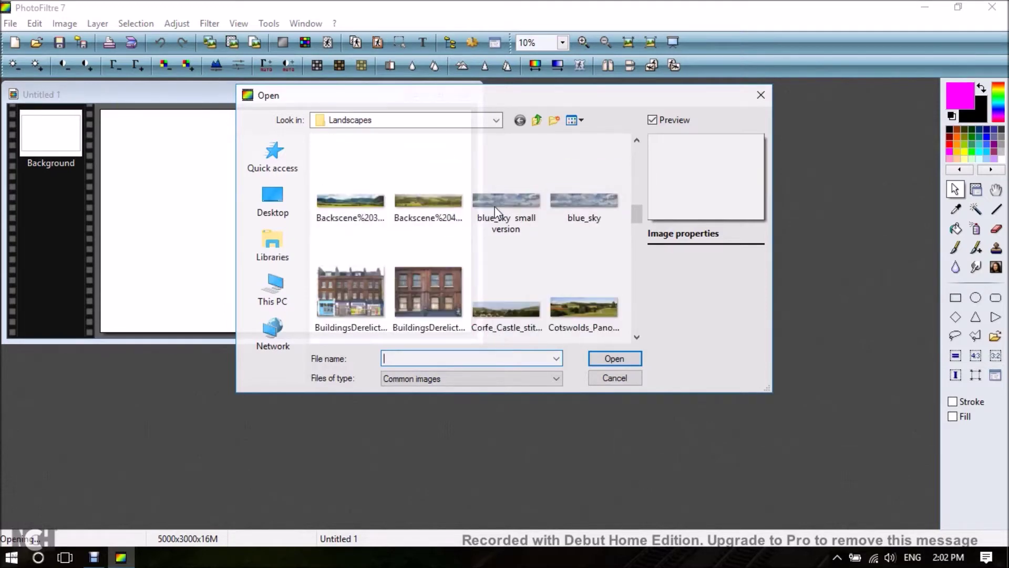
scroll(494, 211, "up", 2)
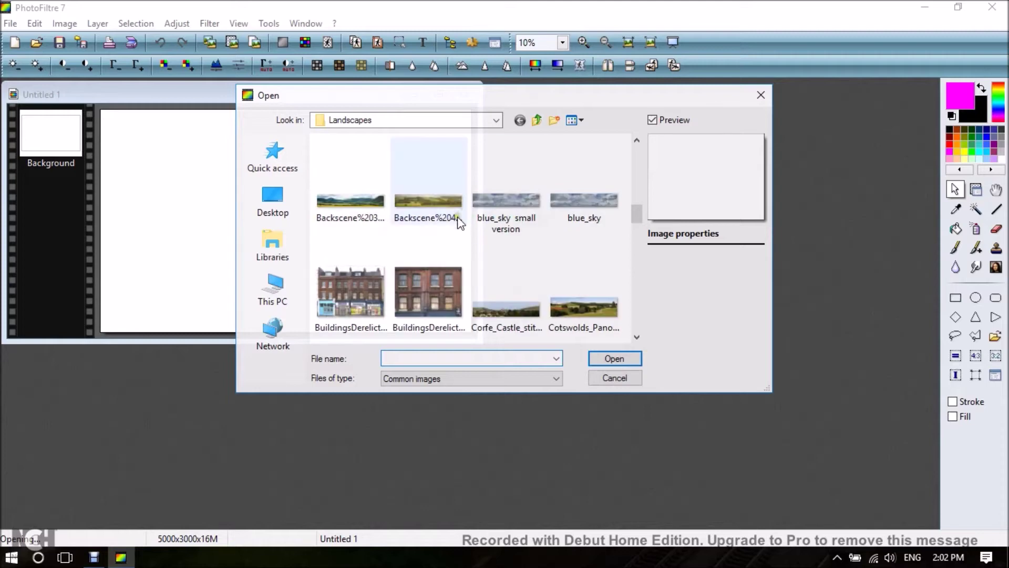
left_click(512, 201)
left_click(611, 357)
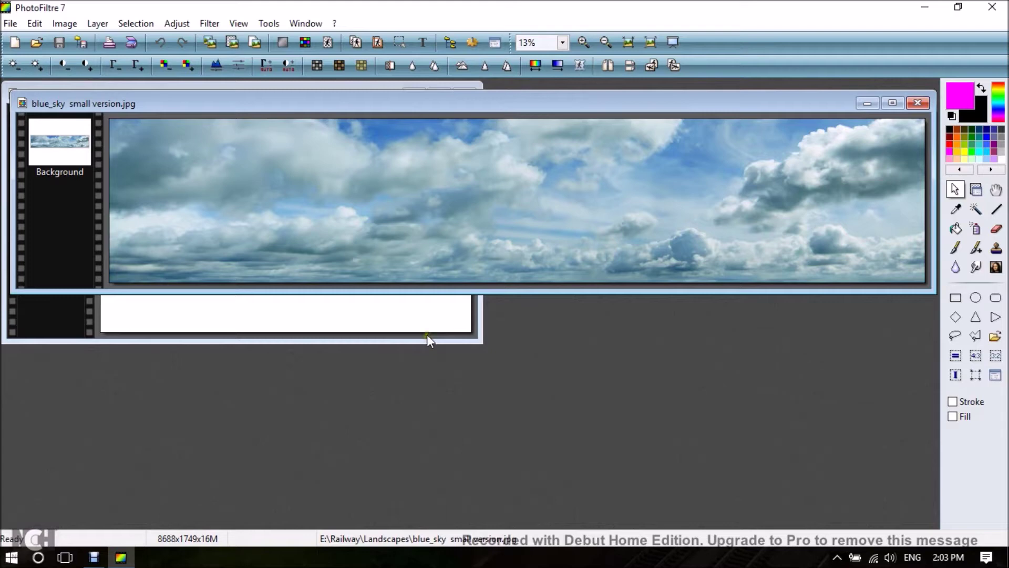
Copy the whole blue sky image and close its window.
right_click(469, 201)
left_click(499, 264)
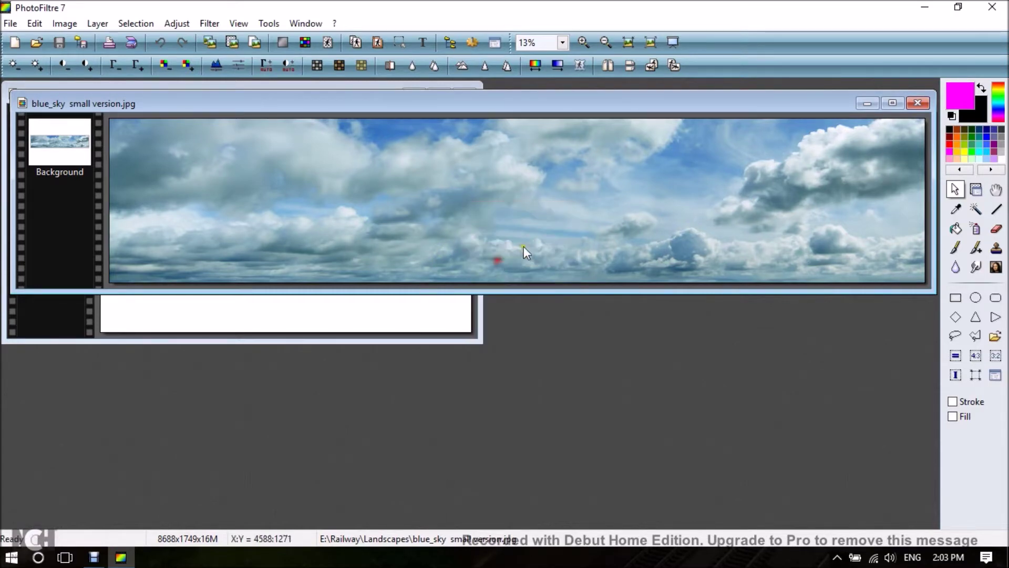
left_click(917, 102)
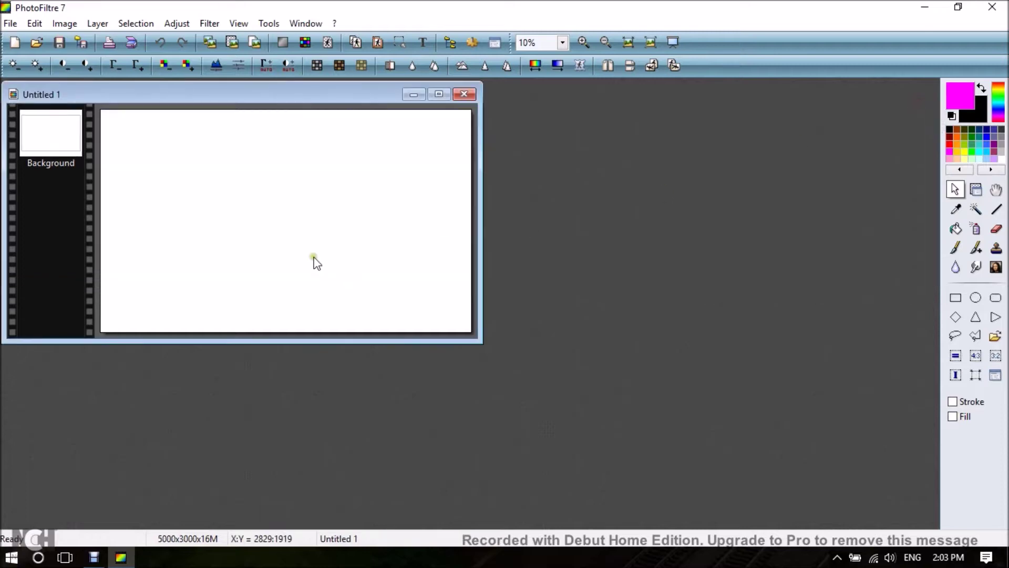
Paste the sky as a layer on the blank image and move it to cover the full width of the canvas's upper part.
right_click(258, 201)
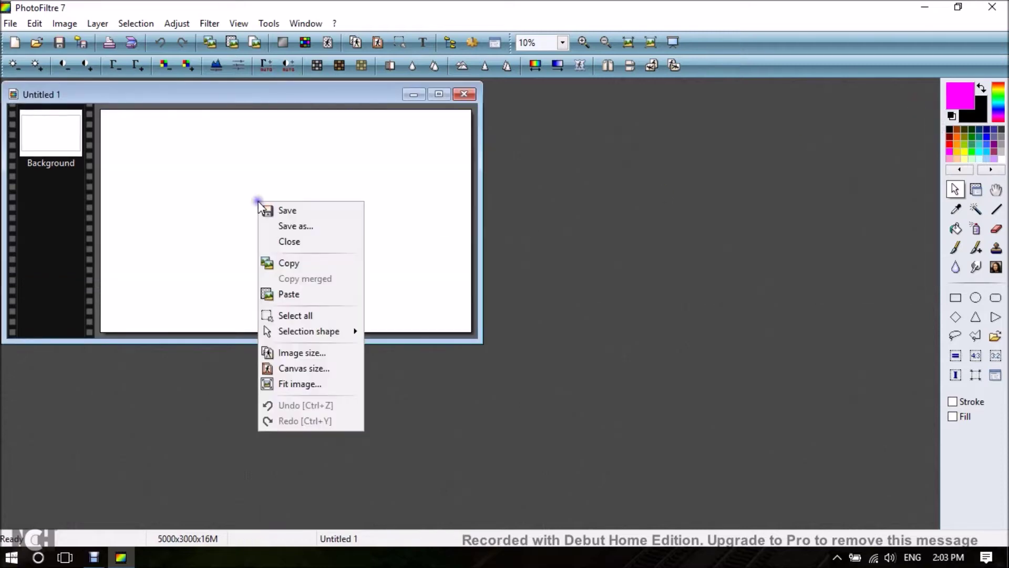
left_click(294, 294)
left_click_drag(213, 225, 255, 184)
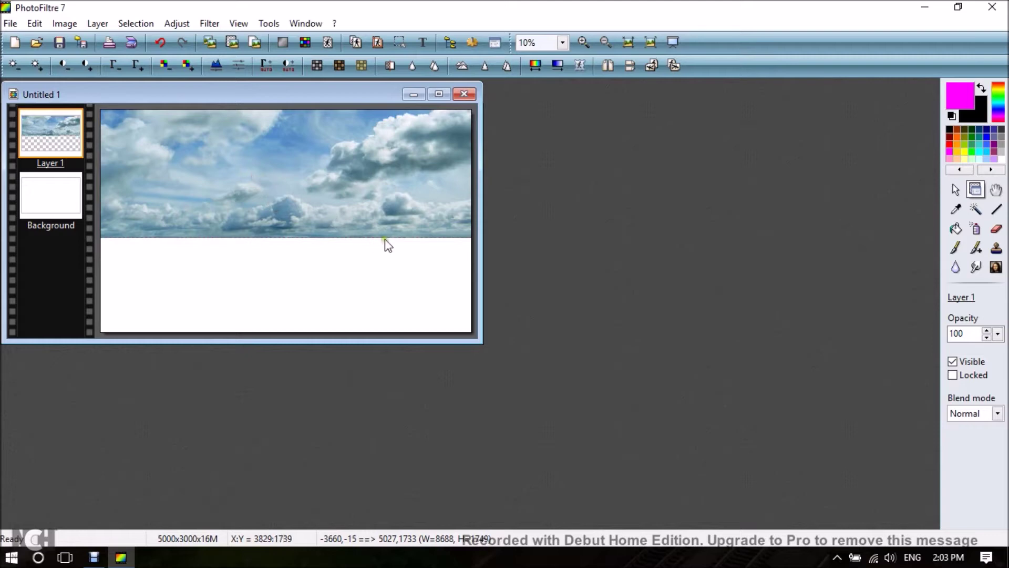
left_click(382, 291)
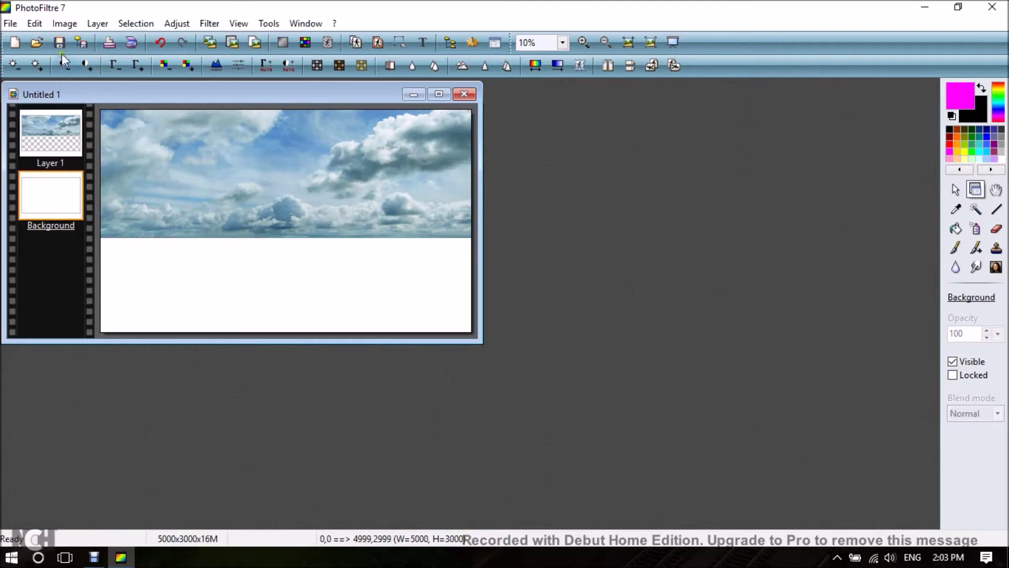
Open the station photo DSC02520 from the Railway Transfer folder in Pictures.
left_click(37, 43)
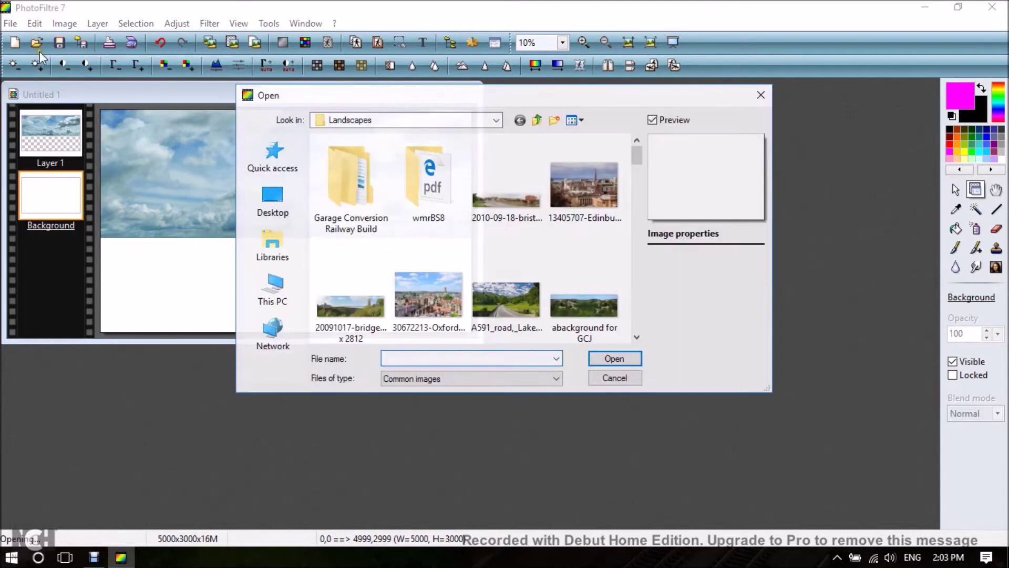
left_click(287, 156)
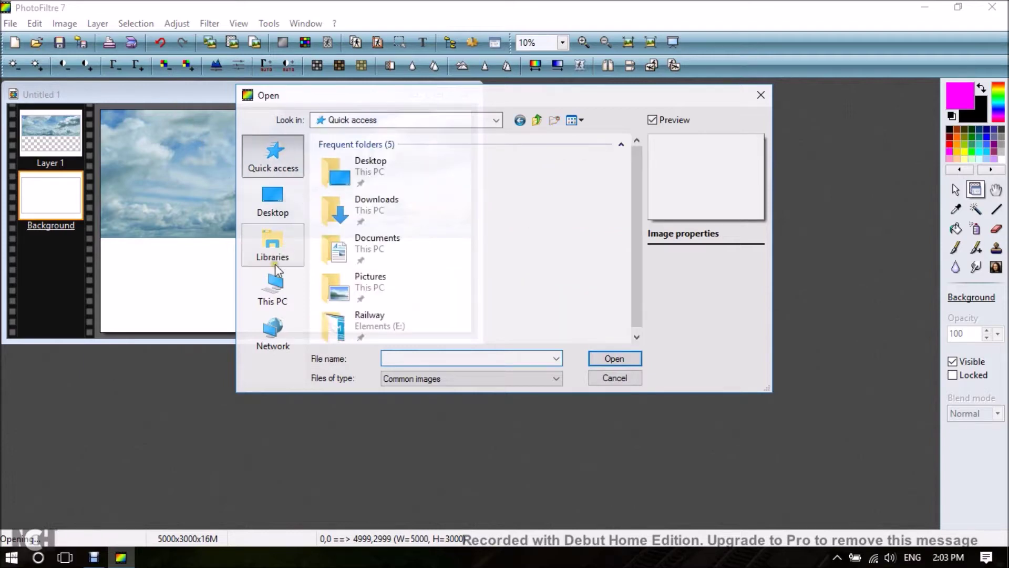
left_click(349, 277)
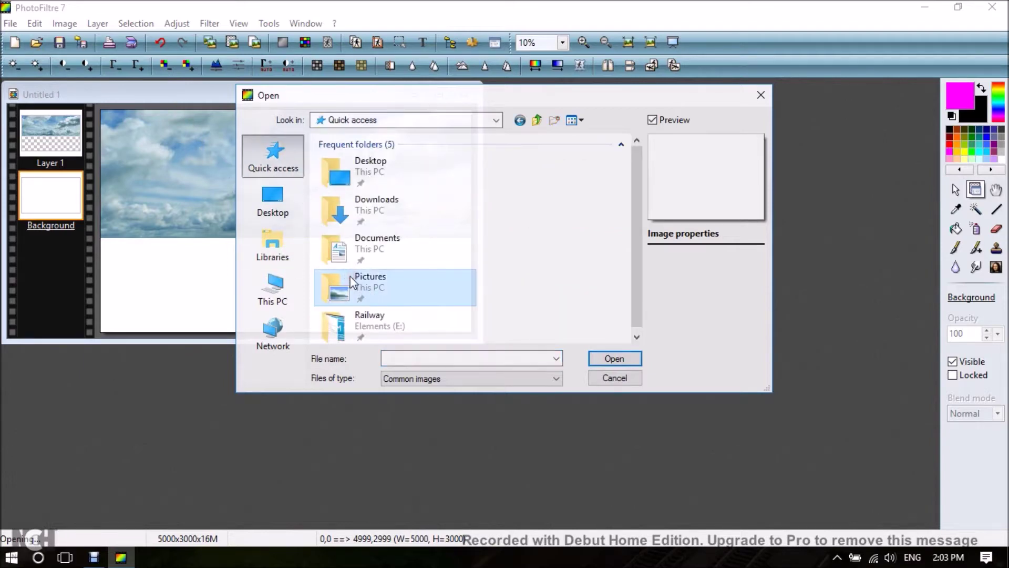
double_click(349, 277)
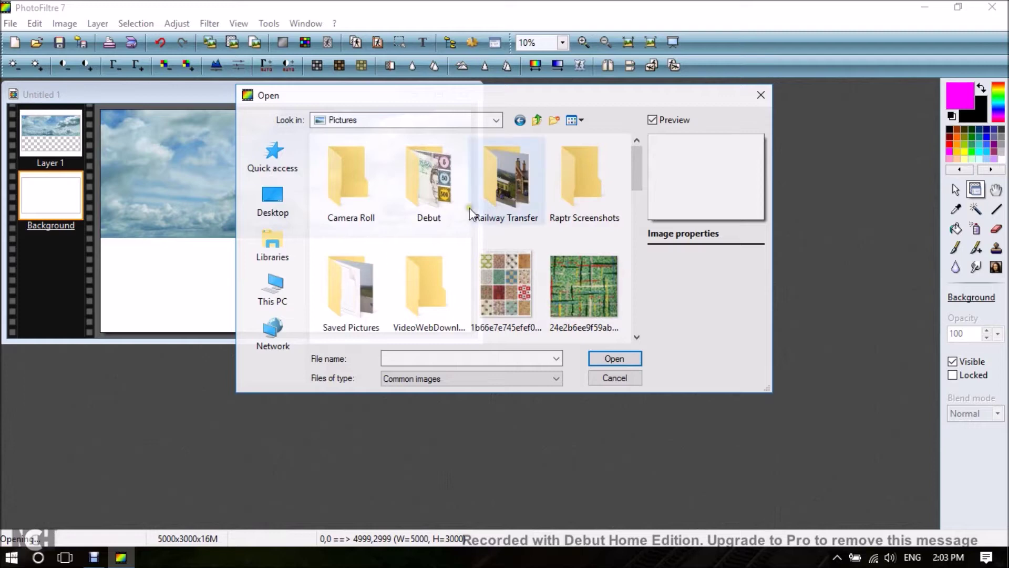
double_click(497, 181)
scroll(498, 181, "down", 15)
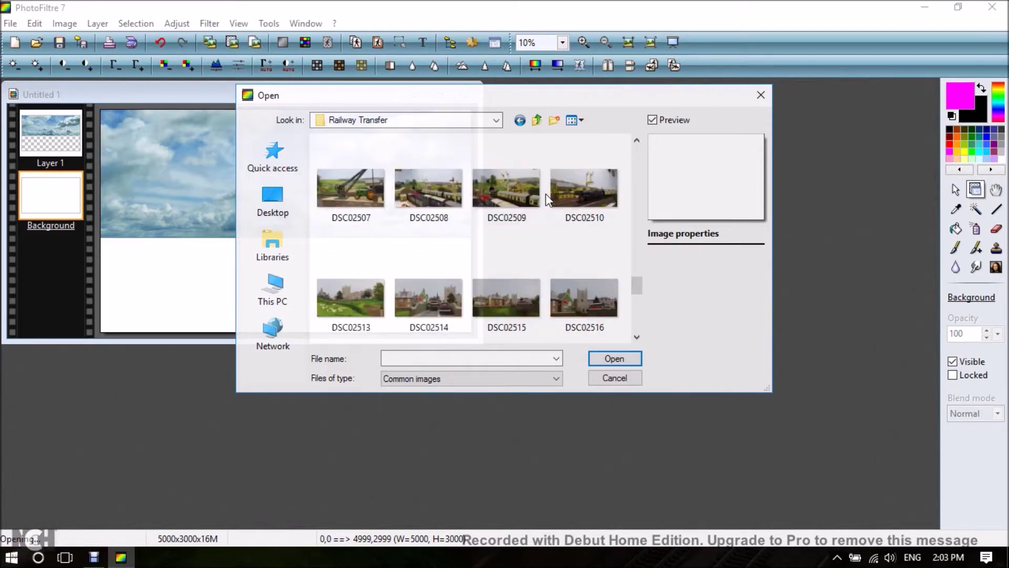
scroll(545, 193, "down", 2)
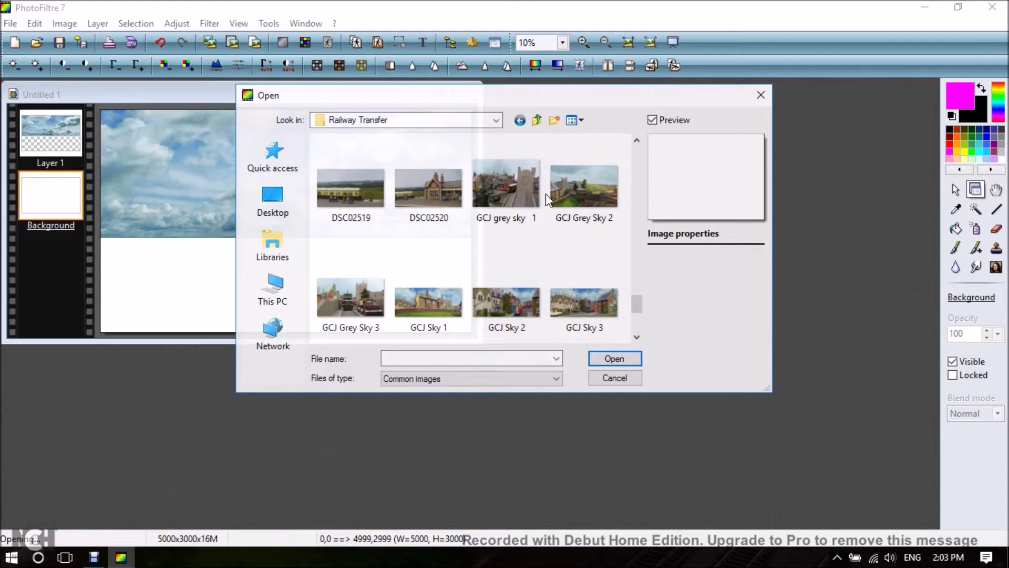
scroll(546, 193, "up", 1)
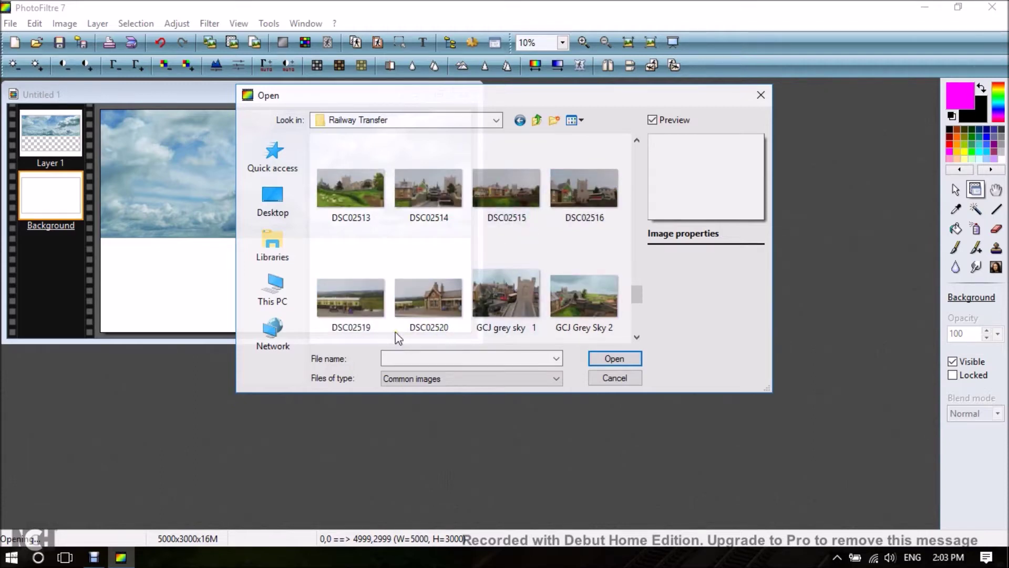
left_click(419, 291)
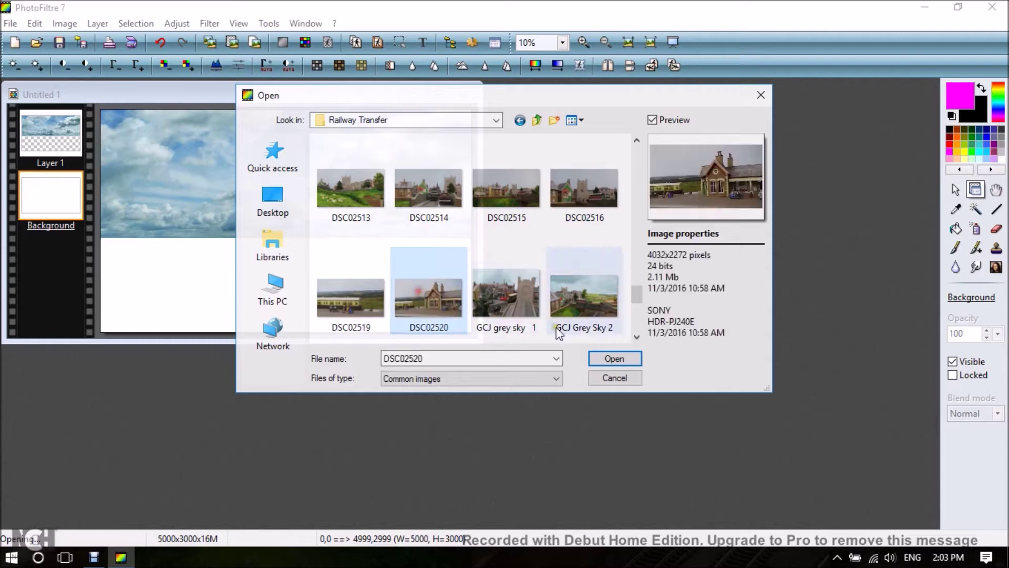
left_click(614, 359)
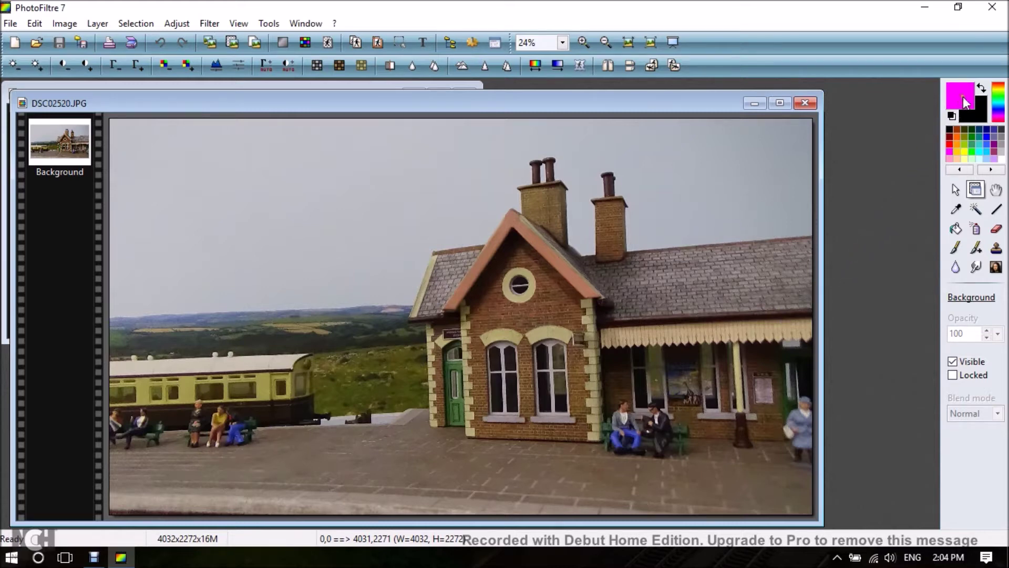
Fill the station photo's grey sky with magenta, including the gap between the twin chimney pots.
left_click(956, 229)
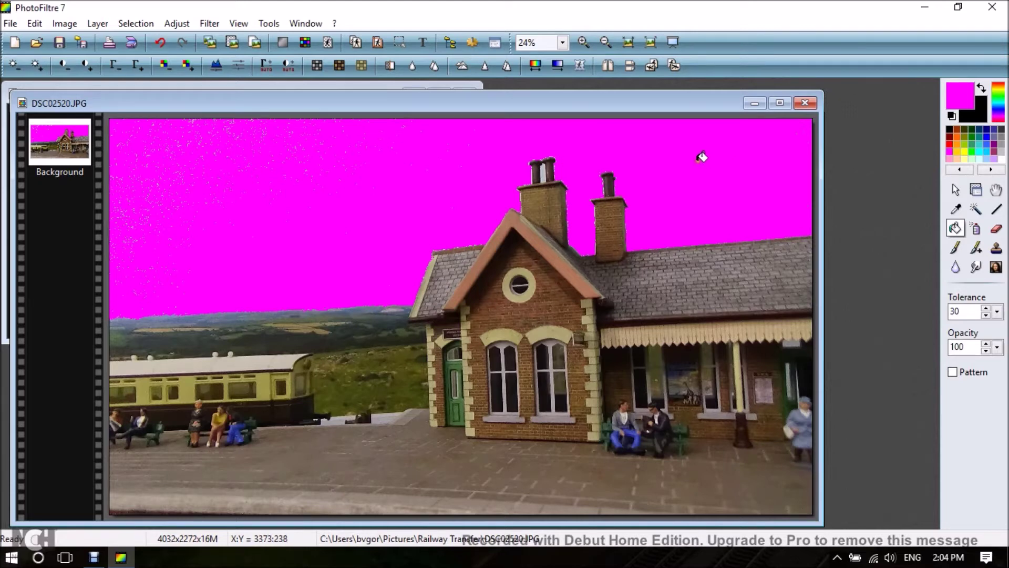
left_click(545, 170)
Paint magenta over the stray specks in the sky above the train, using a square brush of size 50.
left_click(976, 250)
left_click(956, 249)
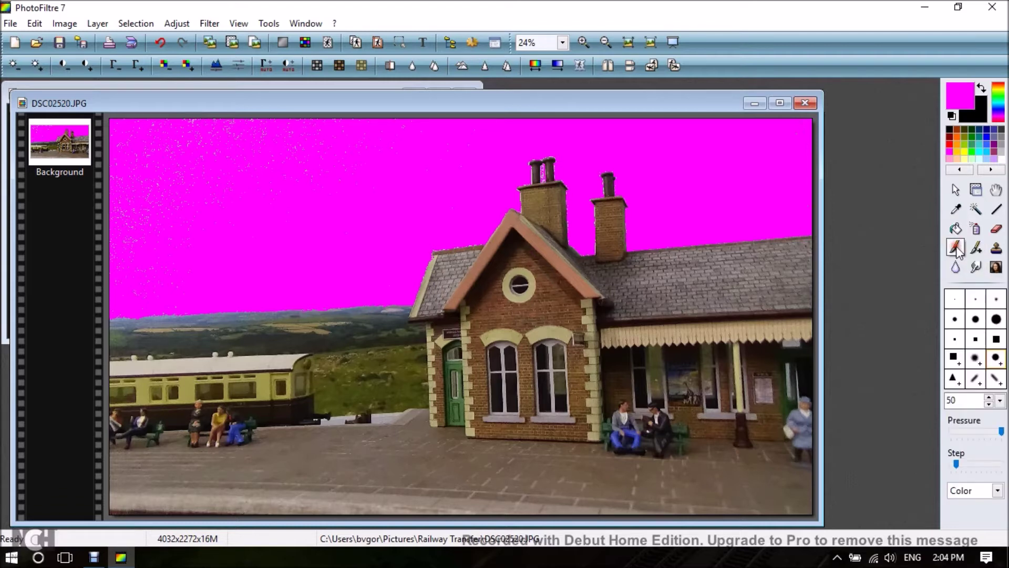
left_click(954, 359)
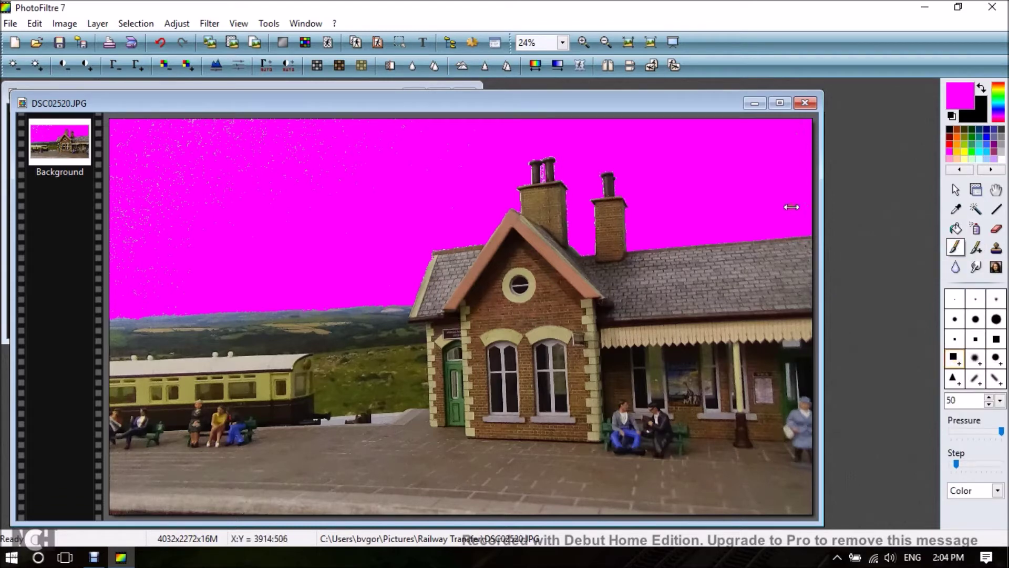
left_click(1000, 400)
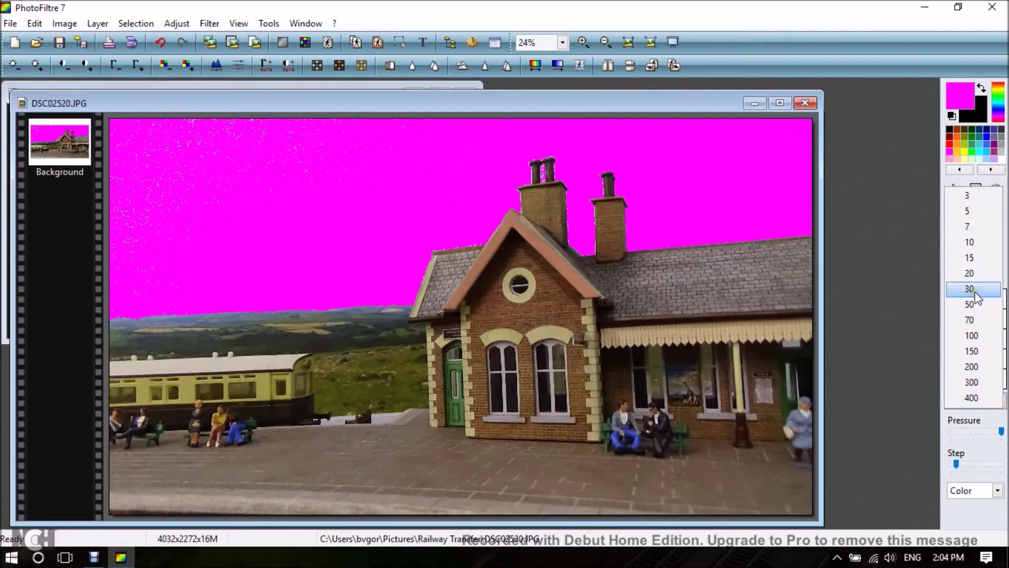
left_click(970, 304)
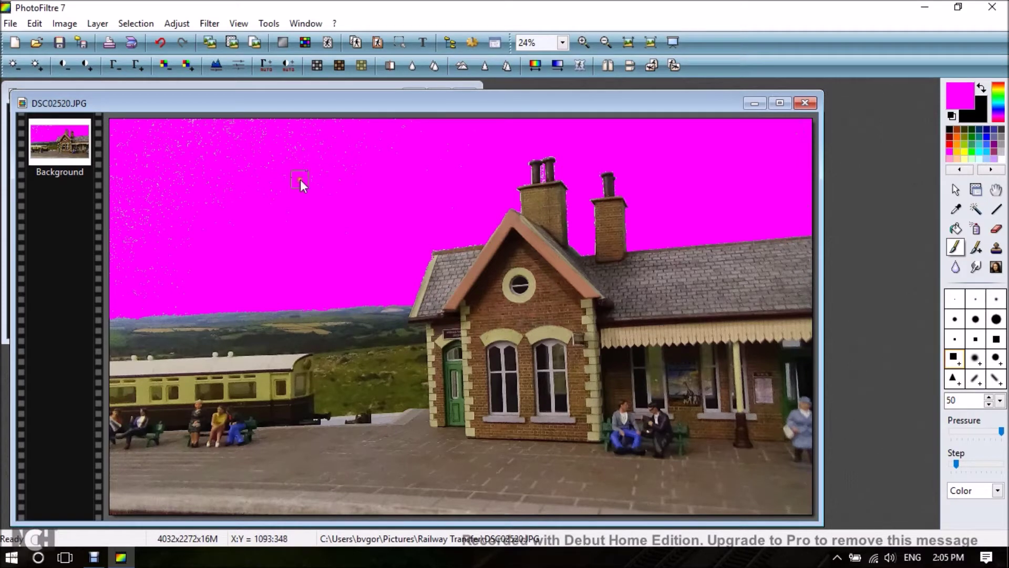
mouse_move(386, 139)
left_mouse_down()
mouse_move(305, 141)
mouse_move(351, 125)
mouse_move(313, 117)
mouse_move(324, 120)
mouse_move(144, 129)
mouse_move(216, 126)
mouse_move(151, 123)
mouse_move(106, 135)
mouse_move(152, 131)
mouse_move(128, 152)
mouse_move(198, 141)
mouse_move(220, 149)
mouse_move(260, 132)
mouse_move(188, 155)
mouse_move(314, 144)
mouse_move(281, 161)
mouse_move(314, 176)
mouse_move(358, 165)
mouse_move(352, 174)
mouse_move(368, 190)
mouse_move(313, 201)
mouse_move(299, 189)
mouse_move(323, 164)
mouse_move(306, 192)
mouse_move(239, 184)
mouse_move(276, 158)
mouse_move(276, 205)
mouse_move(251, 180)
mouse_move(248, 198)
mouse_move(196, 163)
mouse_move(152, 196)
mouse_move(104, 192)
mouse_move(151, 180)
mouse_move(164, 161)
mouse_move(134, 185)
mouse_move(122, 235)
mouse_move(147, 208)
mouse_move(191, 214)
mouse_move(177, 245)
mouse_move(123, 235)
mouse_move(161, 196)
mouse_move(214, 224)
mouse_move(147, 249)
mouse_move(163, 232)
mouse_move(127, 260)
mouse_move(142, 245)
mouse_move(103, 256)
mouse_move(157, 265)
mouse_move(125, 279)
mouse_move(141, 293)
mouse_move(193, 291)
mouse_move(141, 286)
mouse_move(196, 274)
mouse_move(166, 299)
mouse_move(175, 302)
mouse_move(125, 307)
left_mouse_up()
Paint out the remaining grey sky between the twin chimney pots in magenta with the largest fixed-size square brush.
scroll(521, 207, "up", 1)
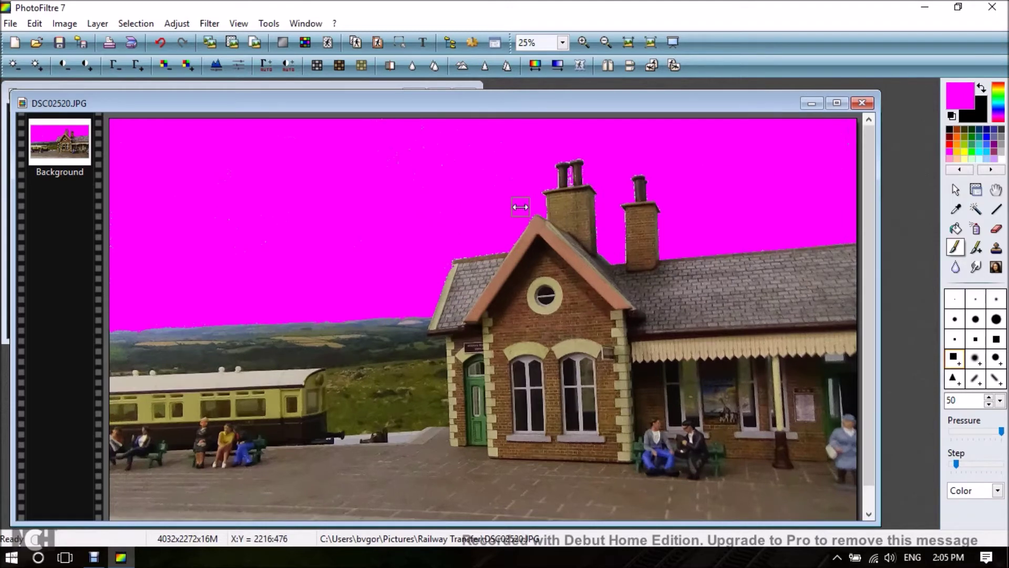
scroll(521, 207, "up", 4)
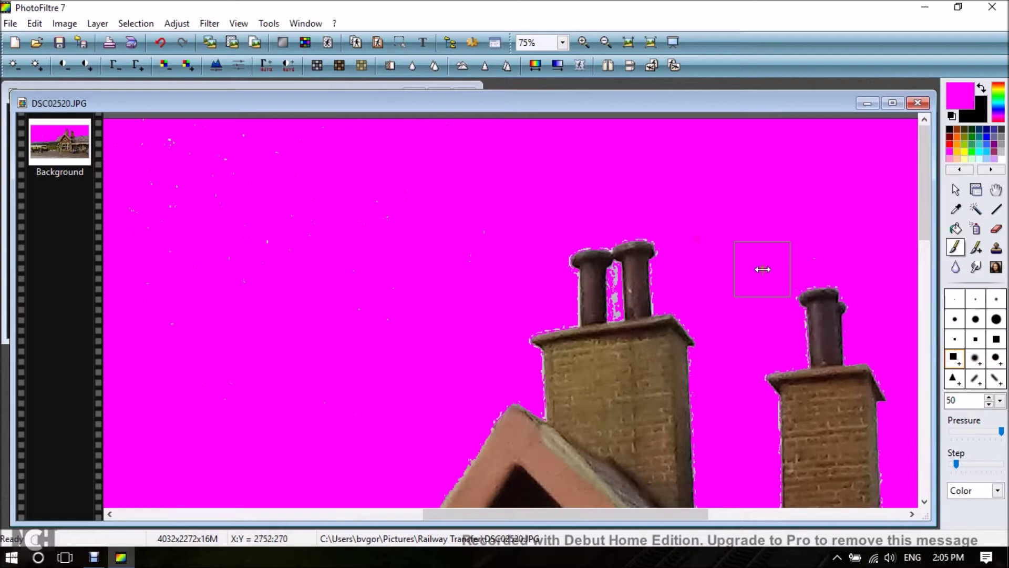
scroll(763, 269, "up", 1)
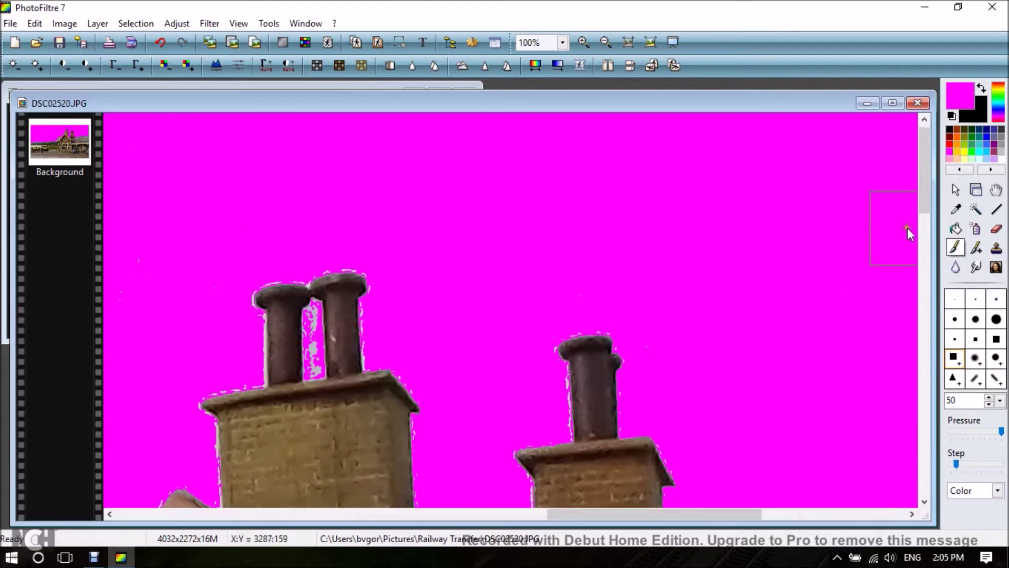
scroll(928, 222, "down", 3)
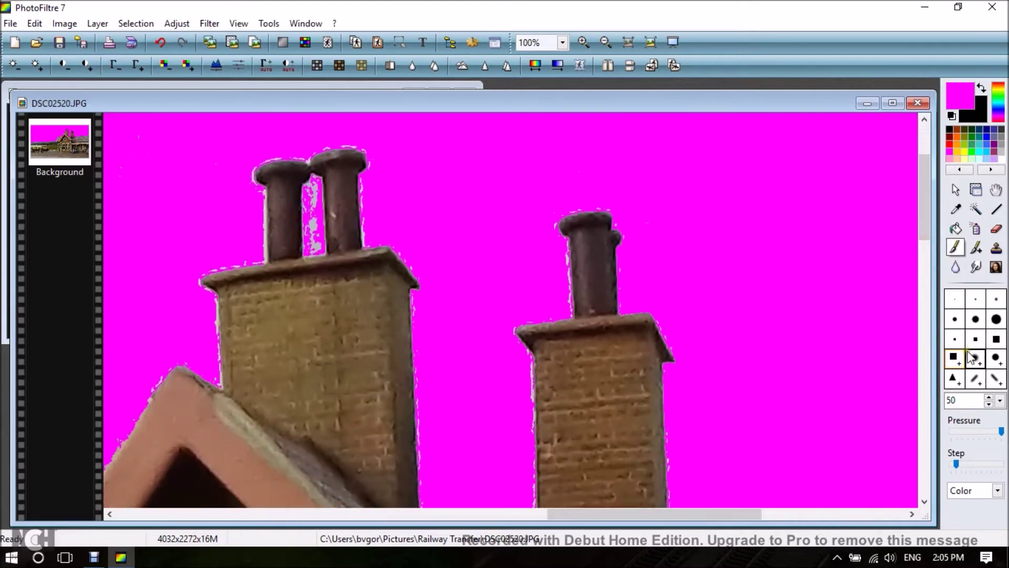
left_click(997, 339)
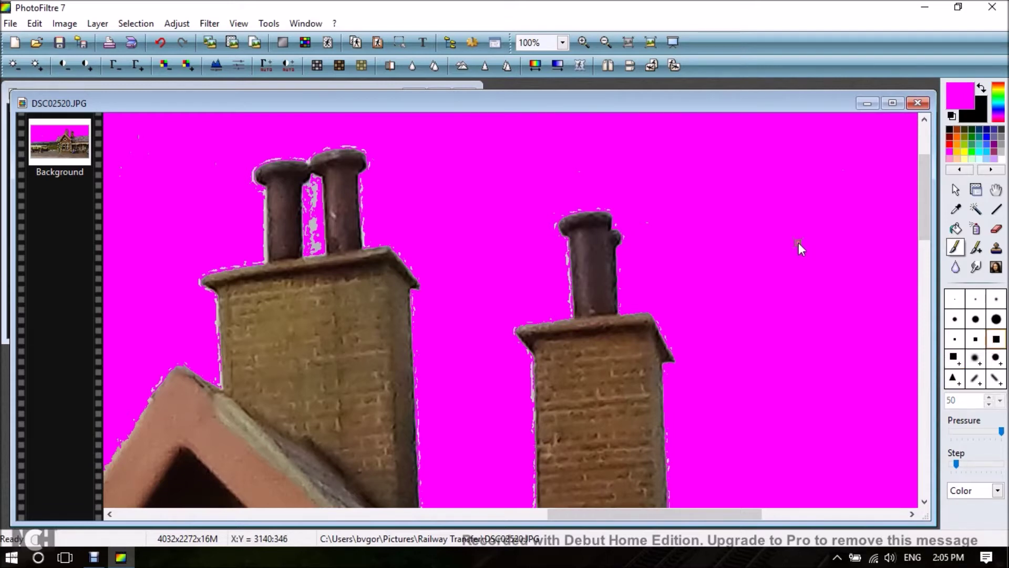
mouse_move(315, 205)
left_mouse_down()
mouse_move(306, 205)
mouse_move(316, 252)
mouse_move(306, 226)
mouse_move(314, 245)
left_mouse_up()
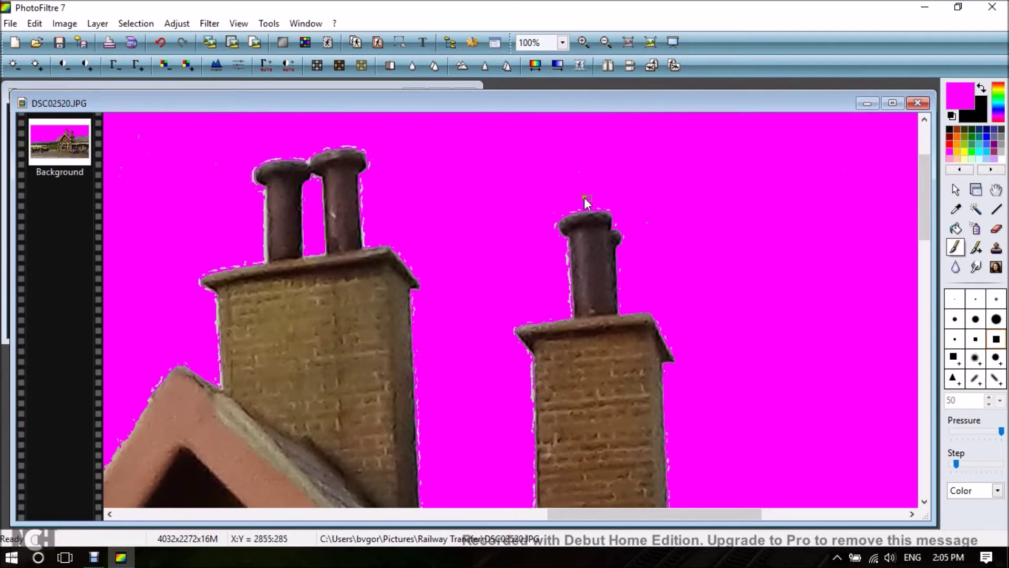
Paint magenta over the stray specks in the sky above and beside the single chimney stack.
mouse_move(605, 204)
left_mouse_down()
mouse_move(568, 210)
mouse_move(550, 229)
left_mouse_up()
scroll(494, 241, "up", 1)
mouse_move(809, 269)
left_mouse_down()
mouse_move(820, 272)
mouse_move(761, 274)
left_mouse_up()
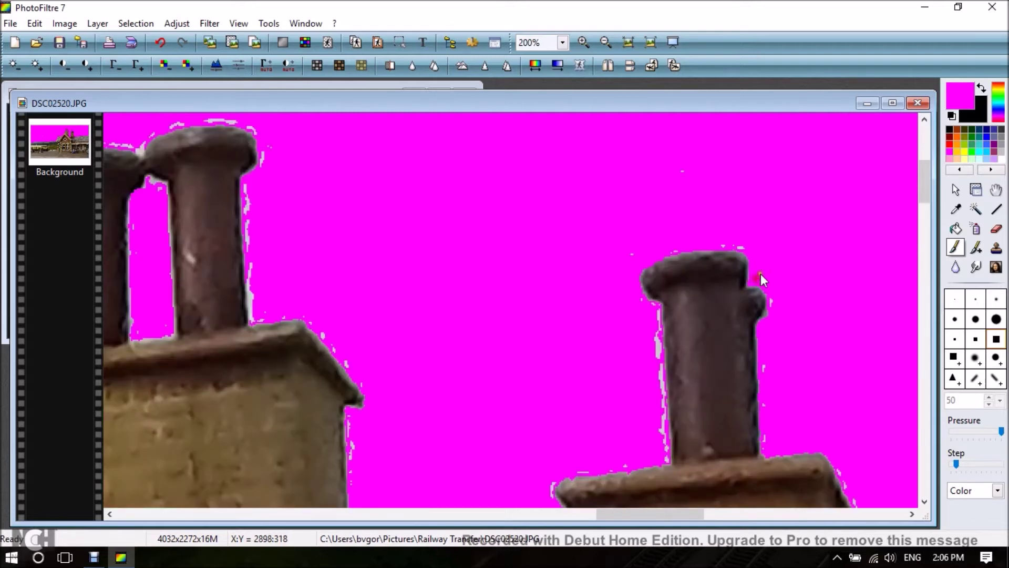
left_click(745, 245)
left_click(679, 175)
scroll(549, 270, "up", 1)
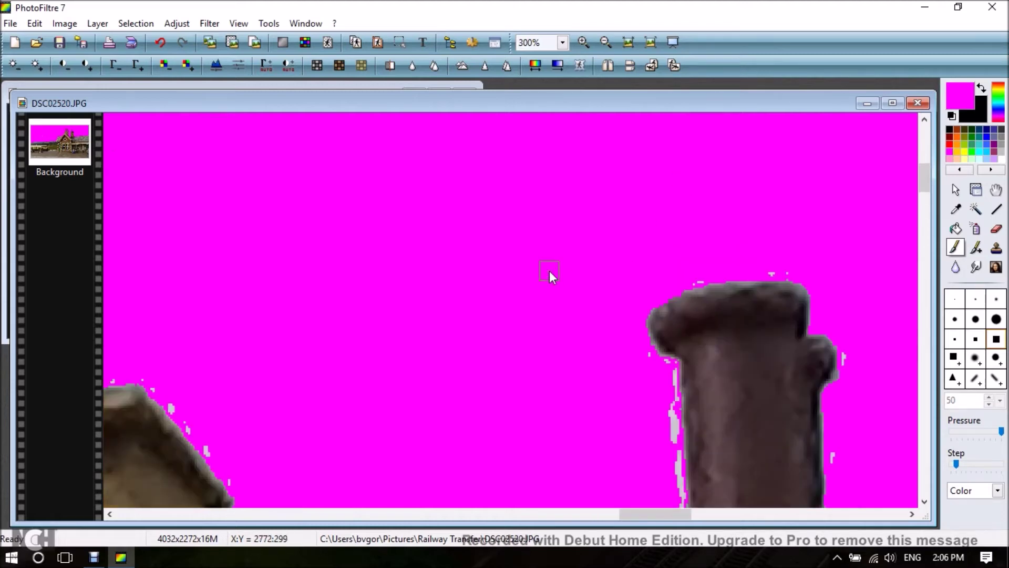
Make the magenta sky of the station photo transparent with a colour tolerance of 100.
scroll(529, 276, "down", 5)
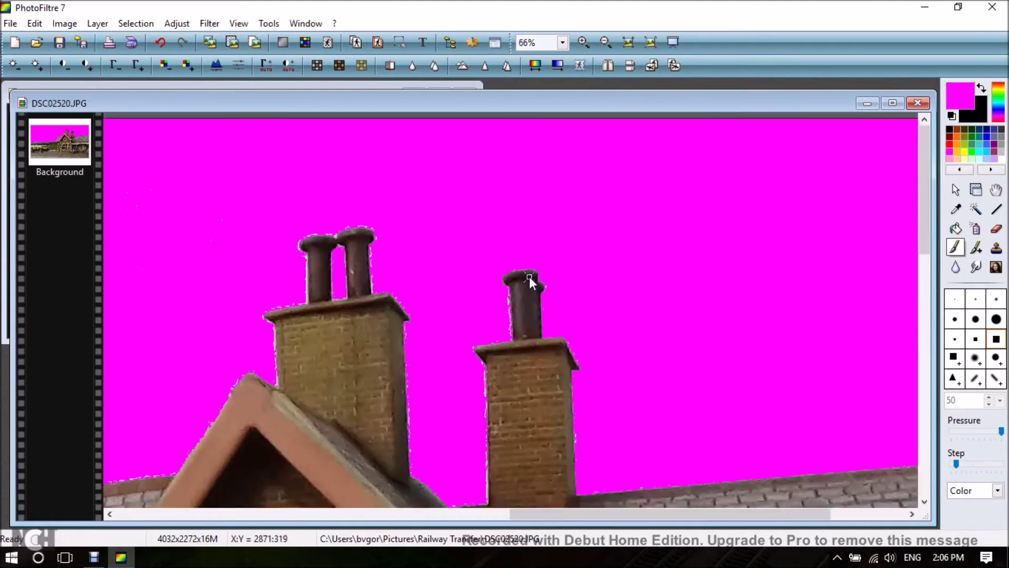
scroll(441, 290, "down", 1)
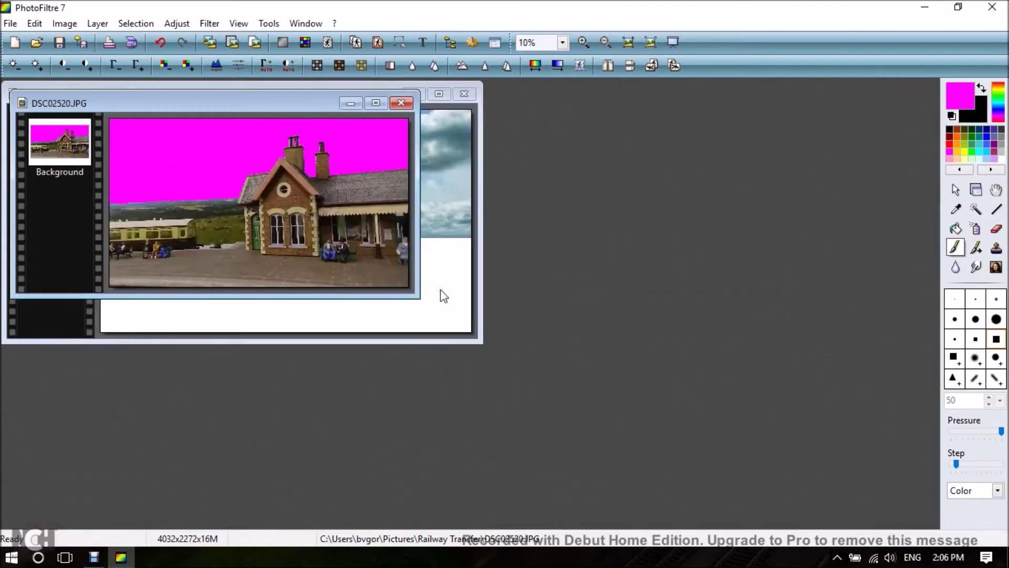
scroll(441, 289, "up", 1)
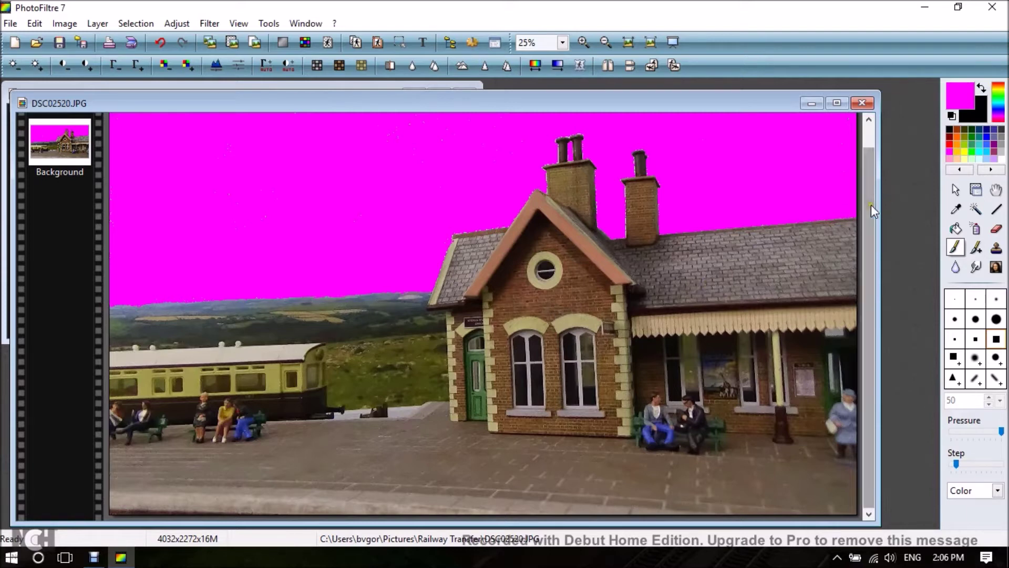
left_click_drag(866, 204, 862, 172)
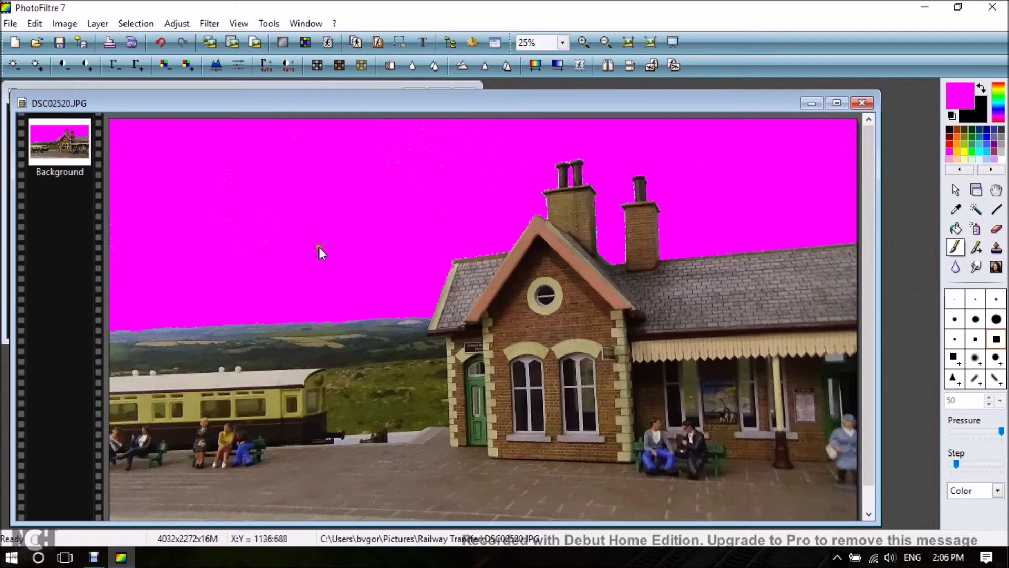
left_click(65, 23)
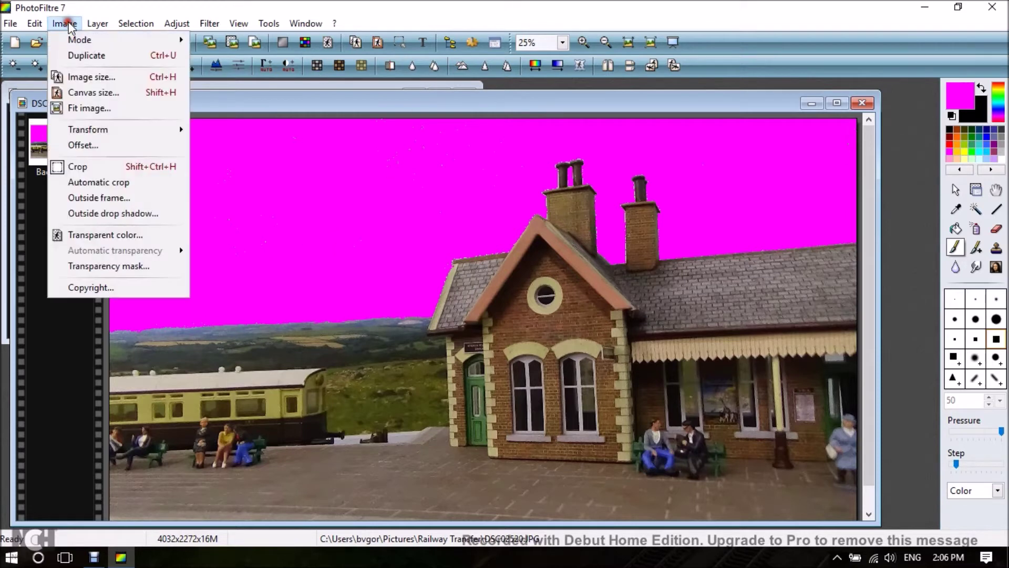
left_click(126, 235)
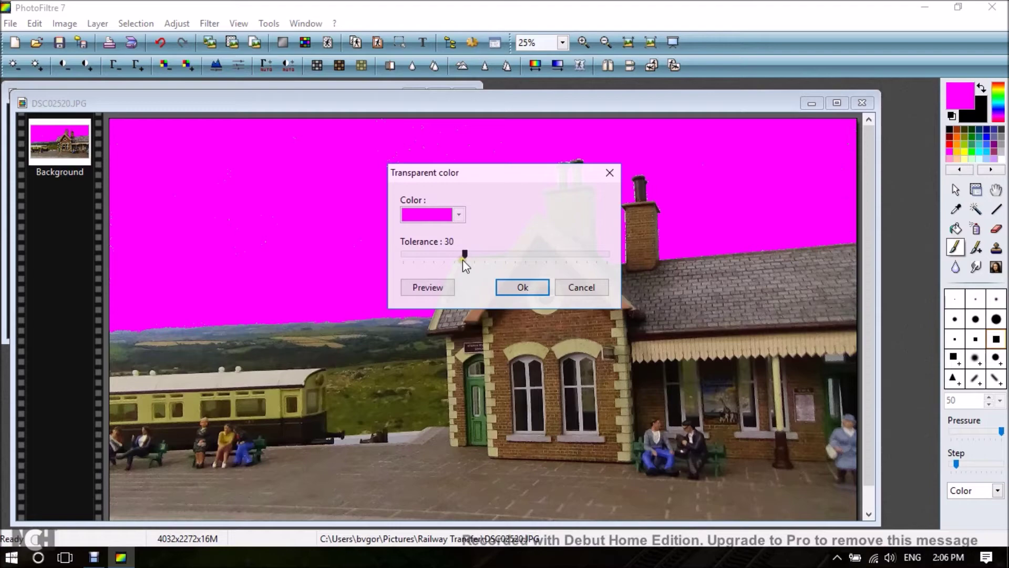
left_click_drag(464, 254, 608, 254)
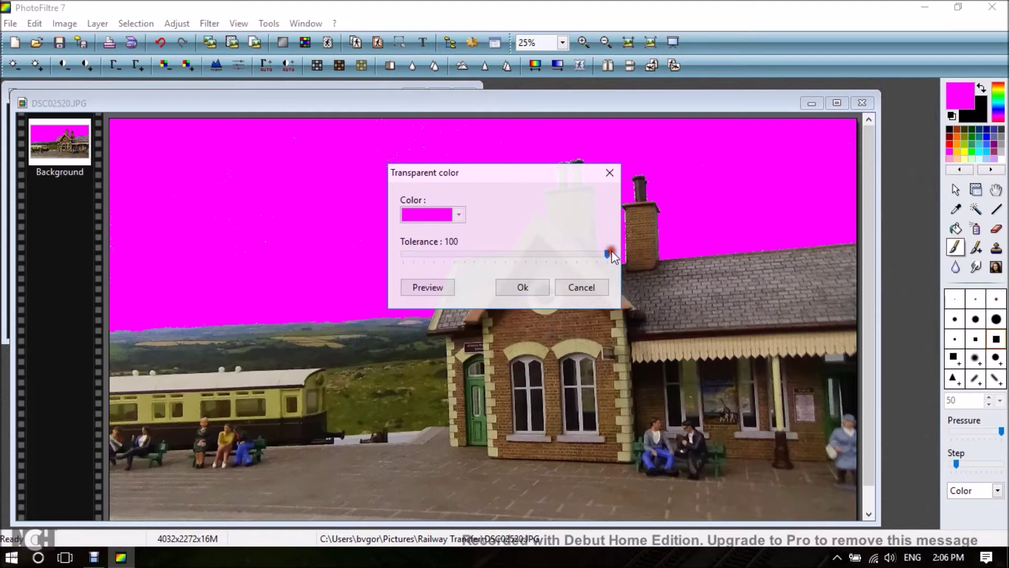
left_click(523, 287)
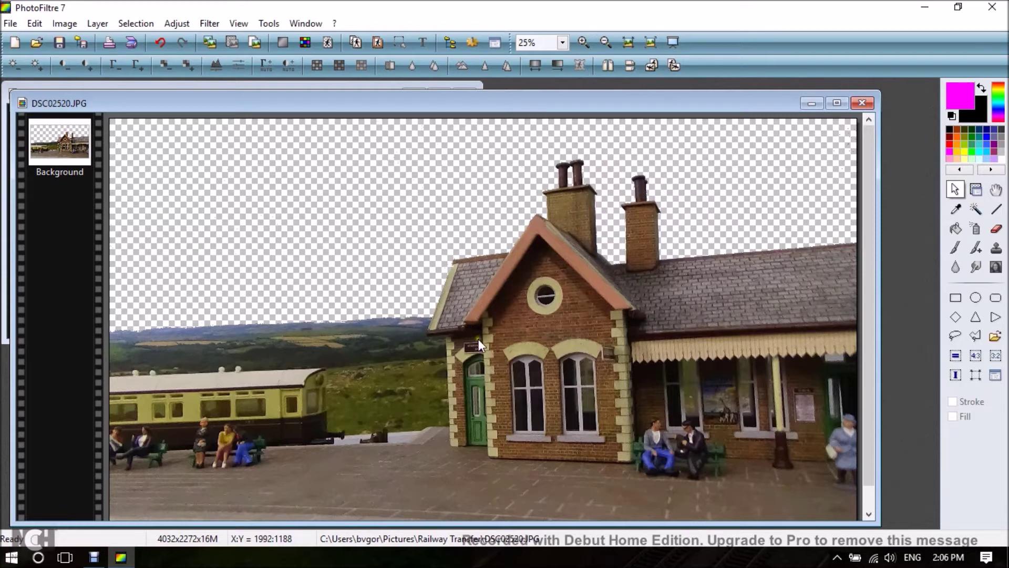
Copy the cut-out station image and paste it as a new layer into the Untitled 1 cloud image.
right_click(519, 301)
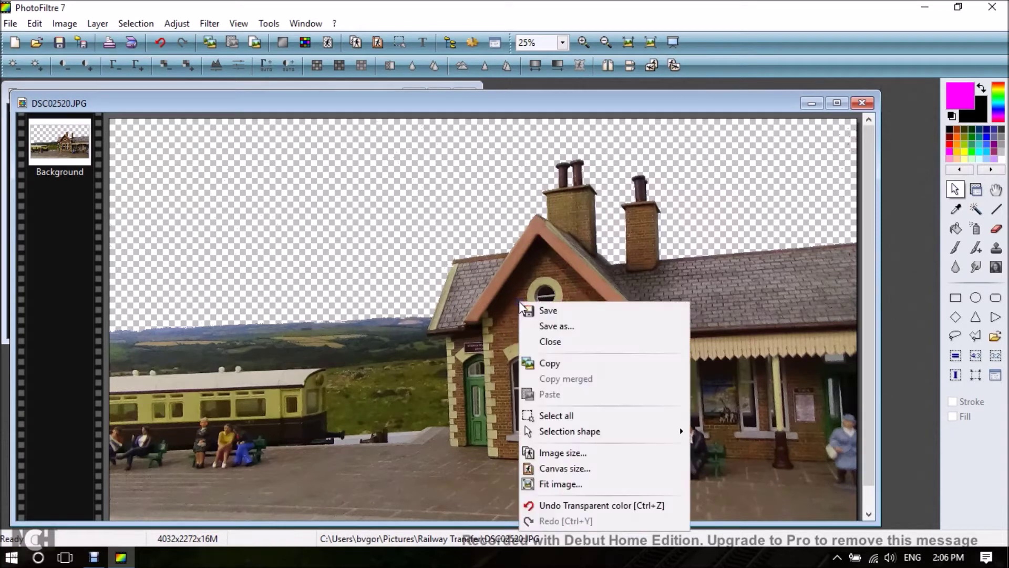
left_click(551, 365)
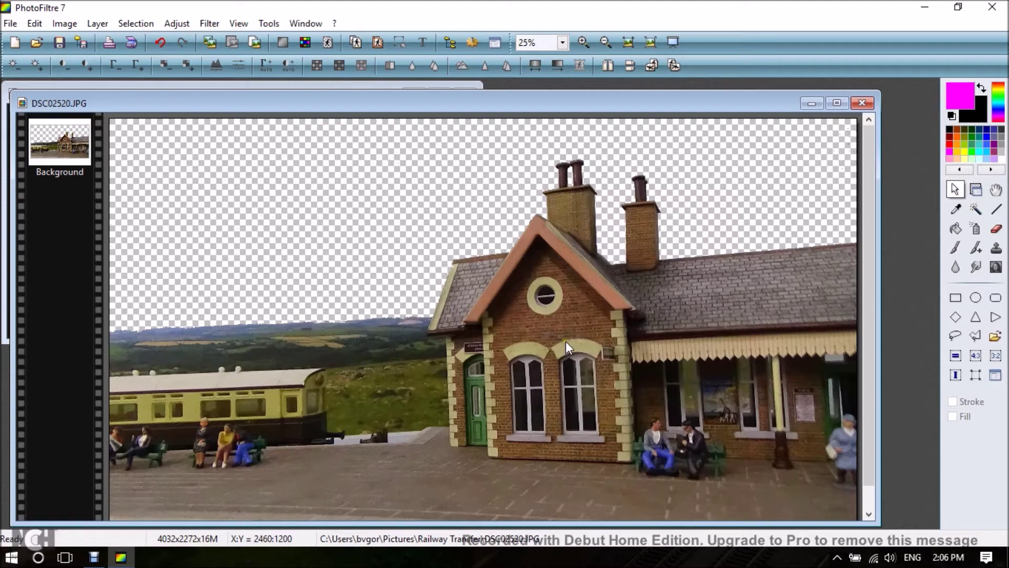
left_click_drag(582, 105, 555, 213)
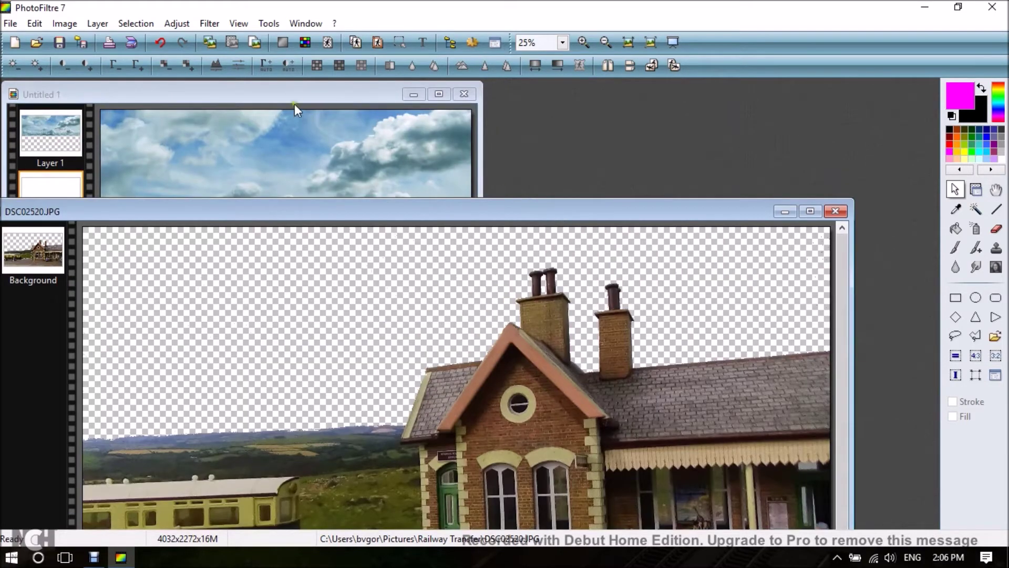
left_click(298, 91)
left_click_drag(298, 90, 384, 117)
scroll(374, 151, "up", 2)
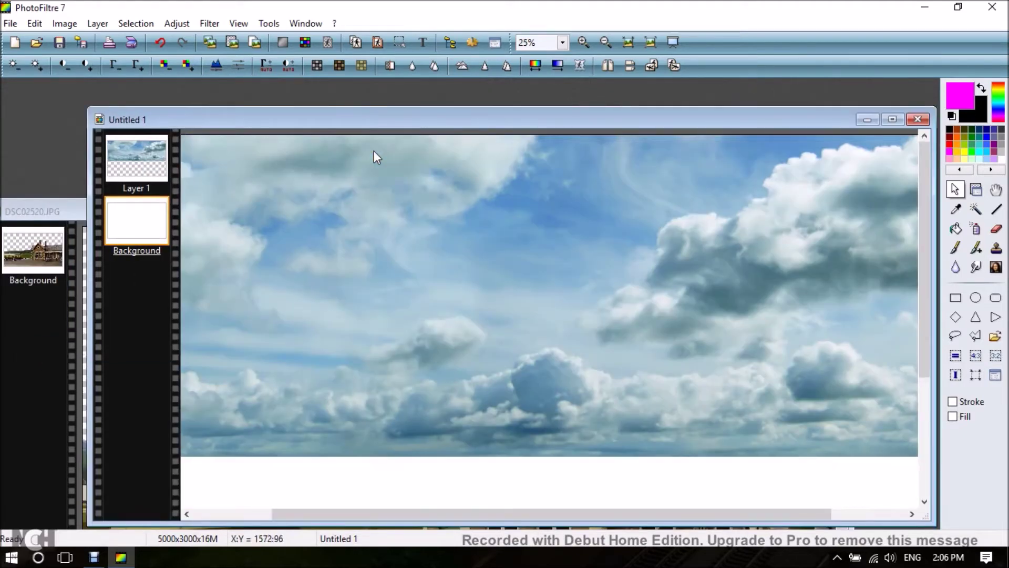
right_click(427, 202)
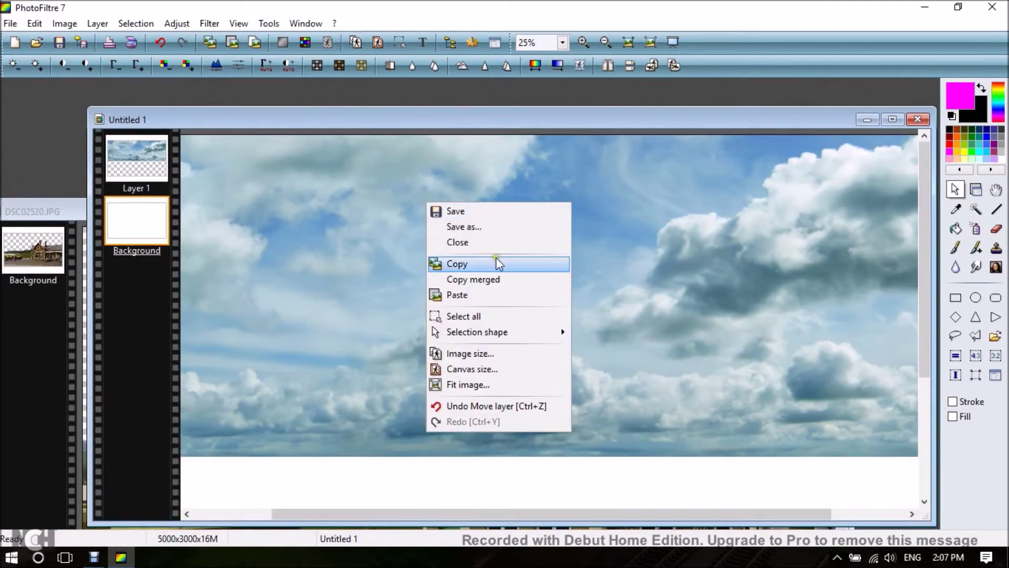
left_click(470, 297)
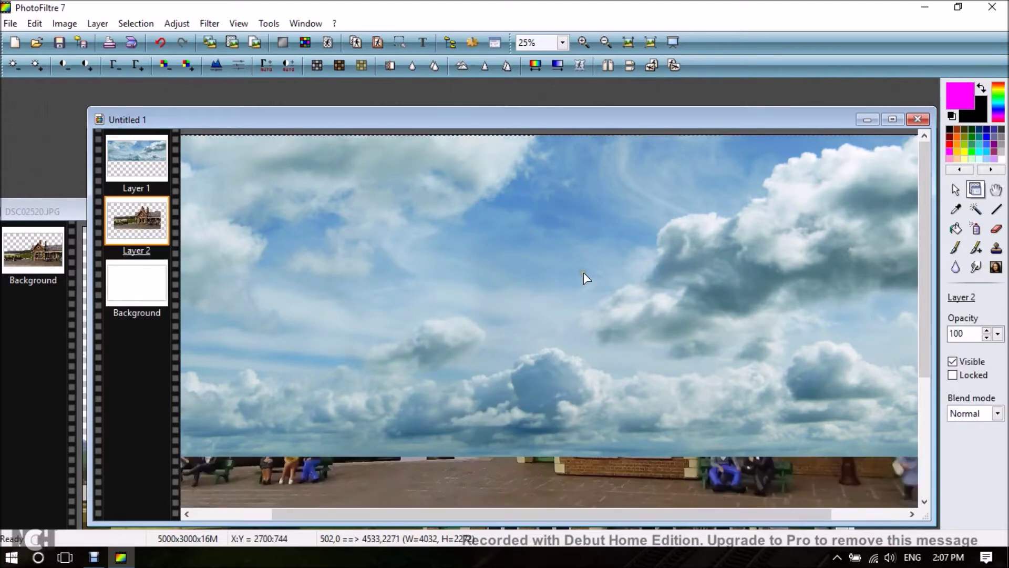
Bring the pasted station layer to the front, above the cloud layer.
scroll(589, 261, "right", 2)
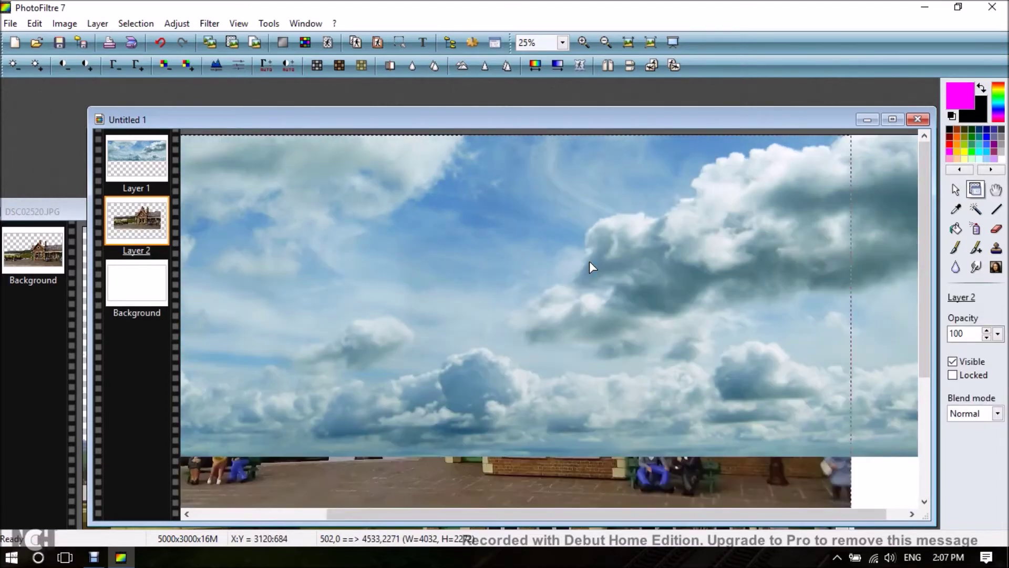
scroll(589, 260, "down", 2)
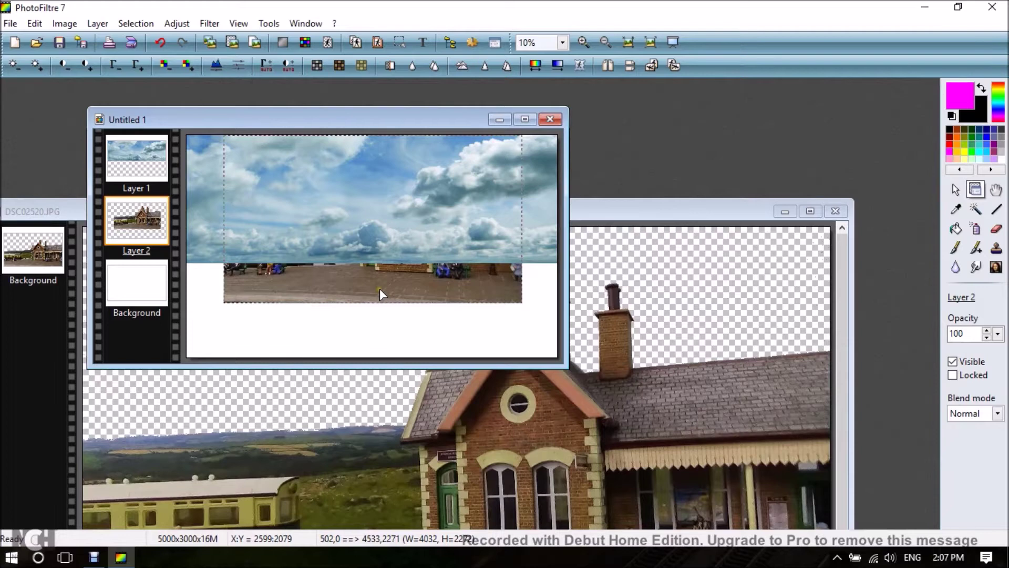
scroll(379, 288, "up", 2)
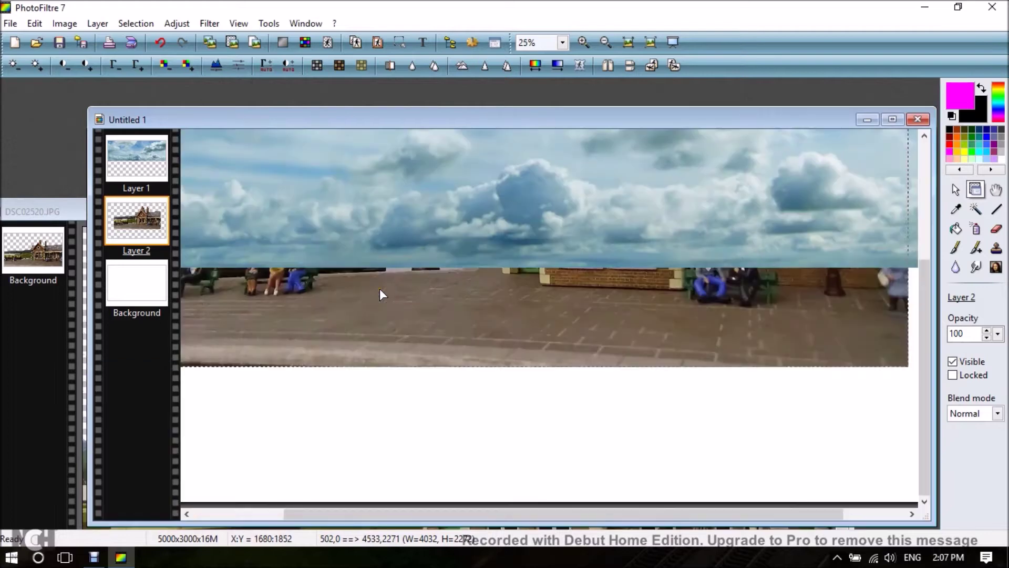
right_click(418, 308)
mouse_move(473, 268)
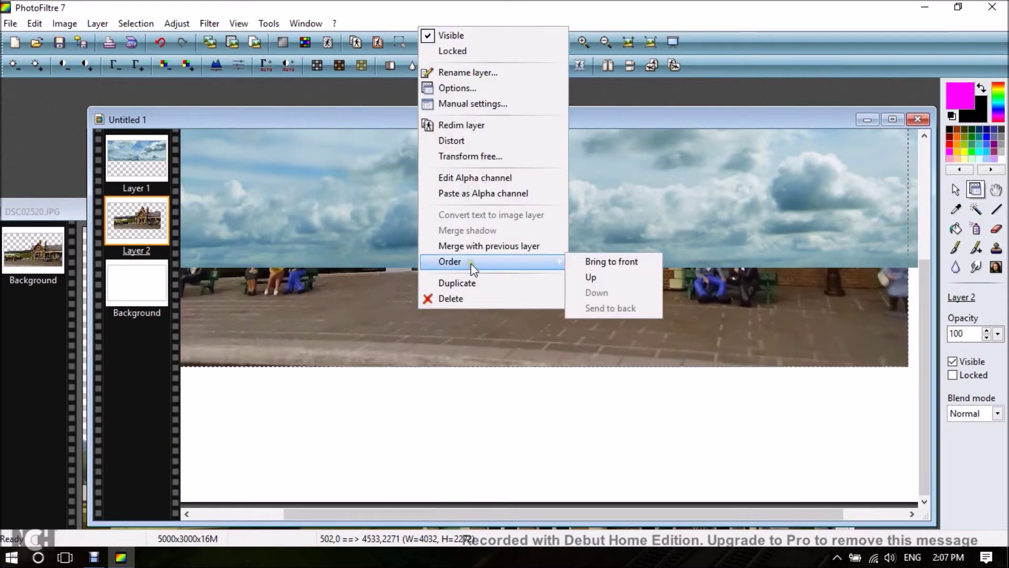
left_click(592, 263)
scroll(694, 368, "down", 2)
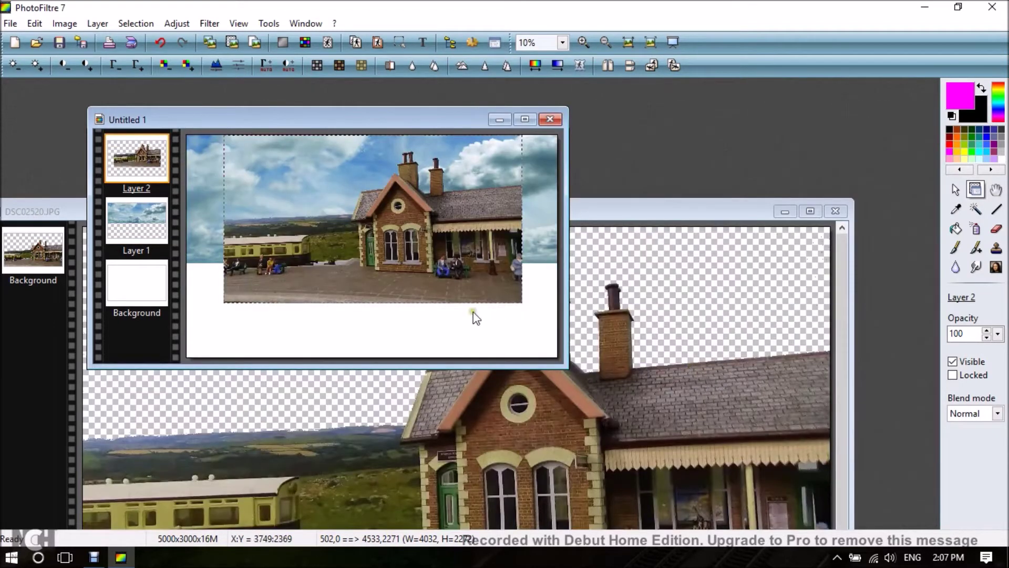
Move the station layer down over the sky's lower edge and flush with the canvas's left edge, at about -18, 530.
left_click_drag(361, 264, 390, 305)
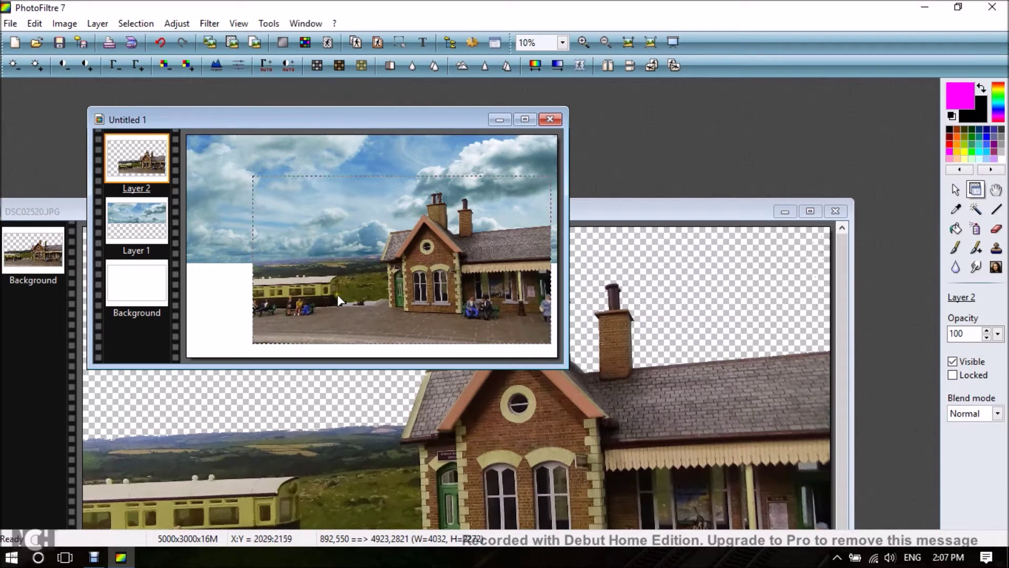
left_click_drag(357, 295, 290, 295)
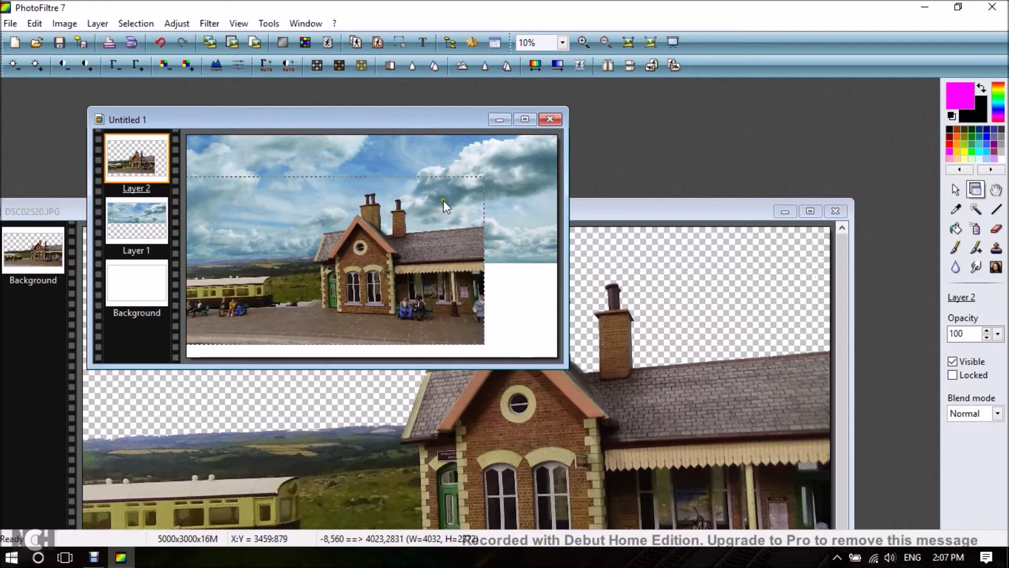
mouse_move(327, 301)
left_mouse_down()
mouse_move(345, 310)
mouse_move(403, 301)
mouse_move(327, 298)
left_mouse_up()
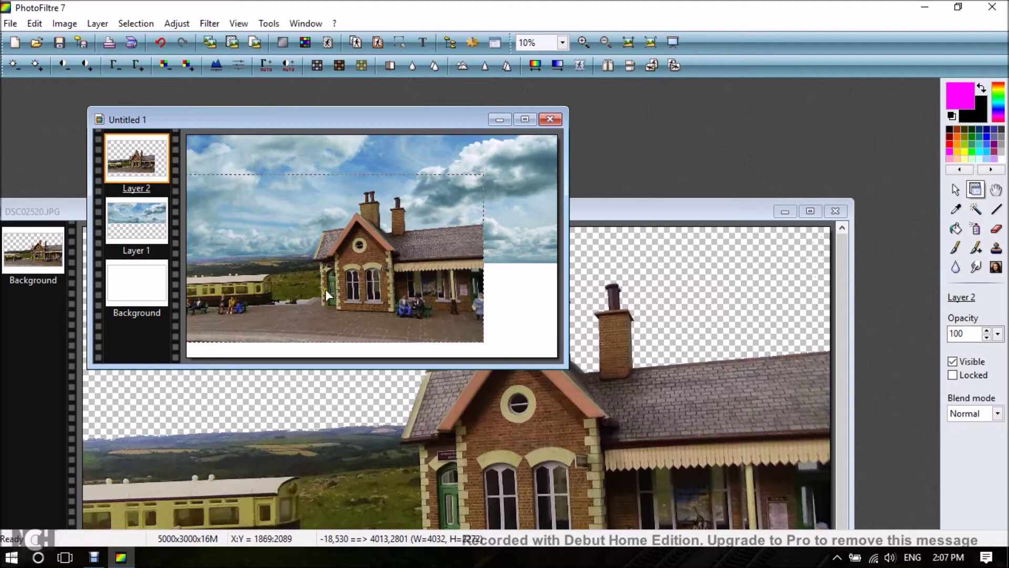
Select a rectangle of about 3989 x 2460 pixels around the station and its sky, and crop the image to it.
left_click(552, 299)
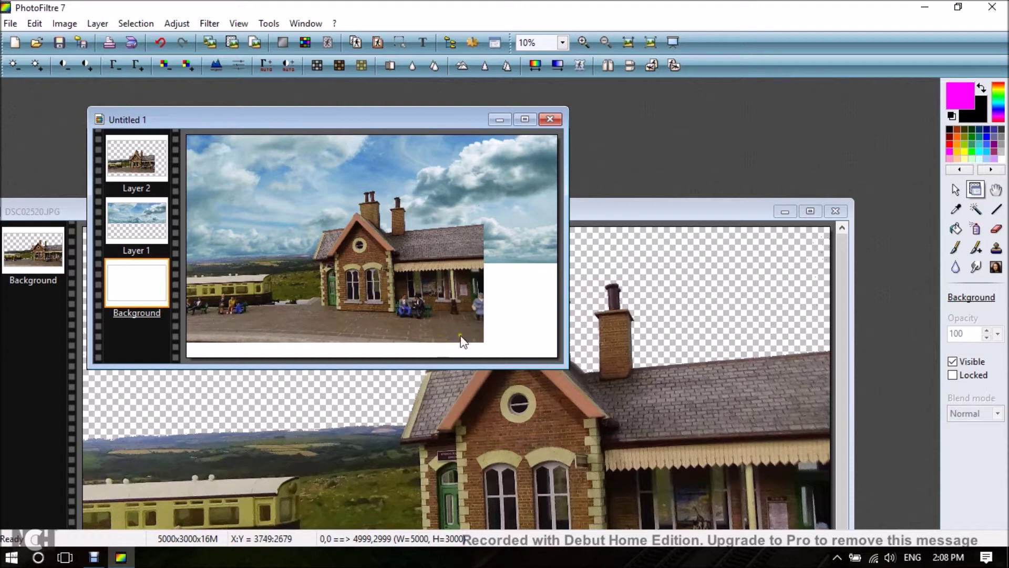
left_click(955, 190)
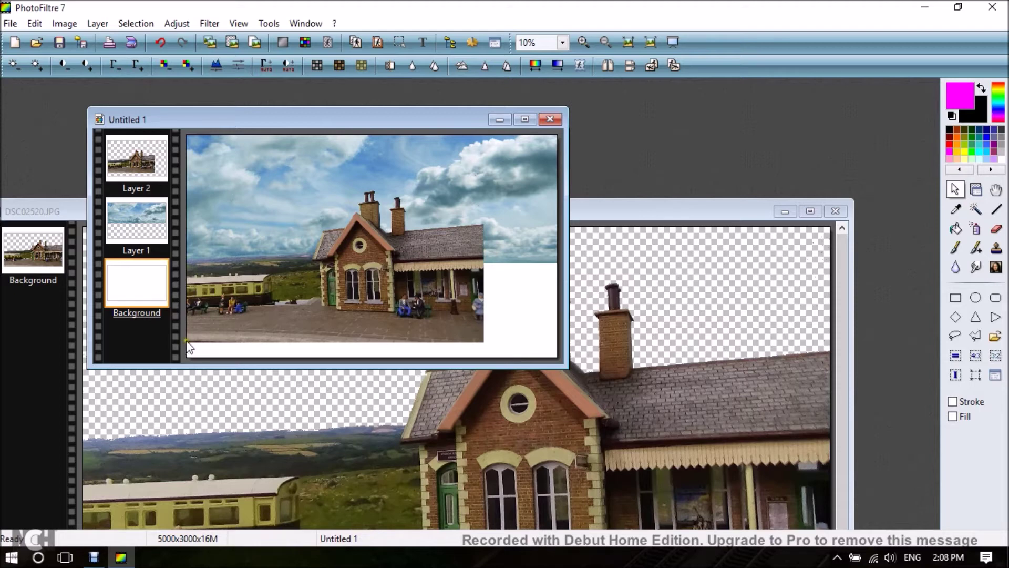
left_click_drag(192, 340, 482, 157)
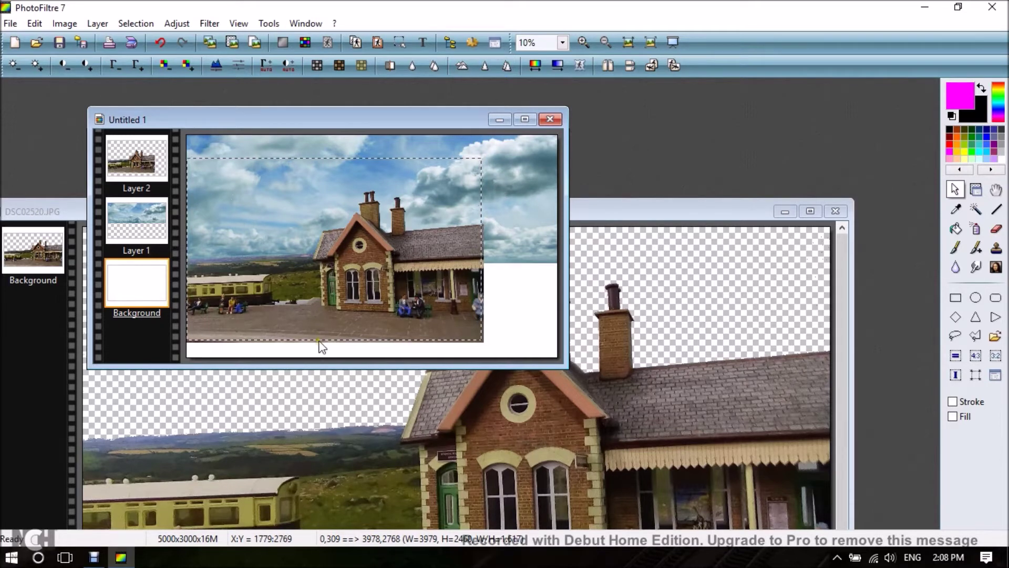
left_click_drag(319, 341, 320, 340)
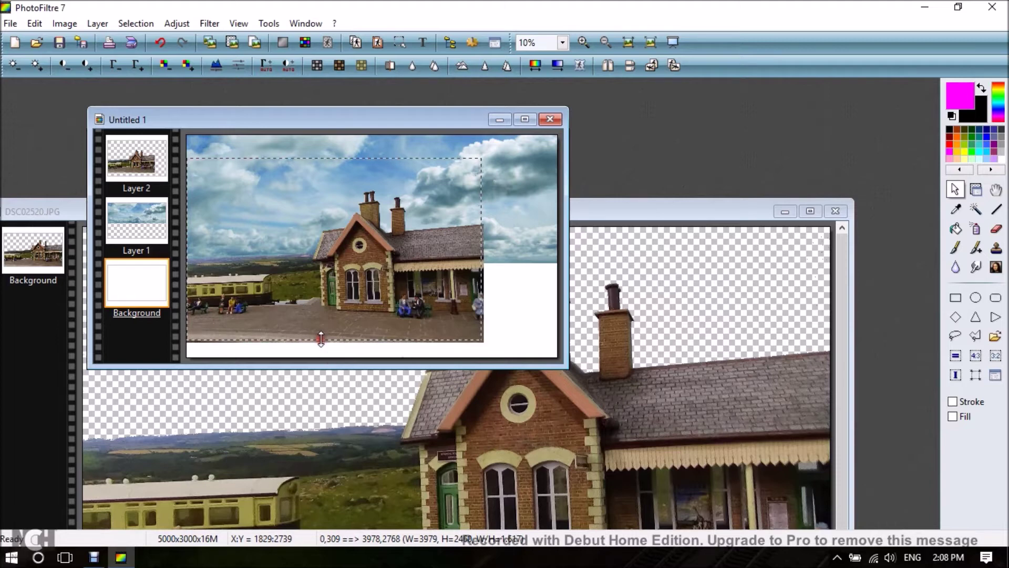
left_click_drag(482, 255, 481, 255)
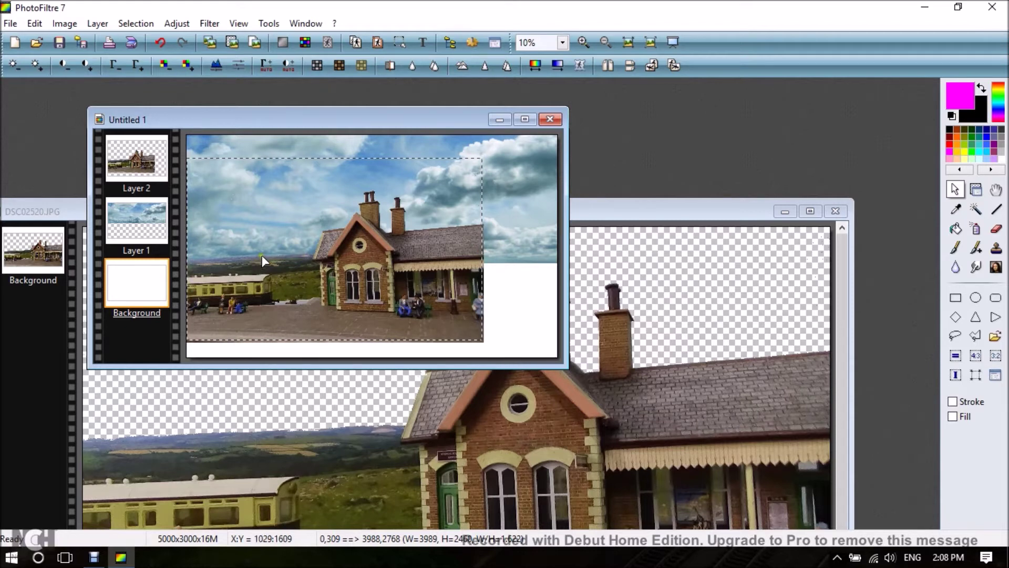
right_click(280, 220)
left_click(302, 244)
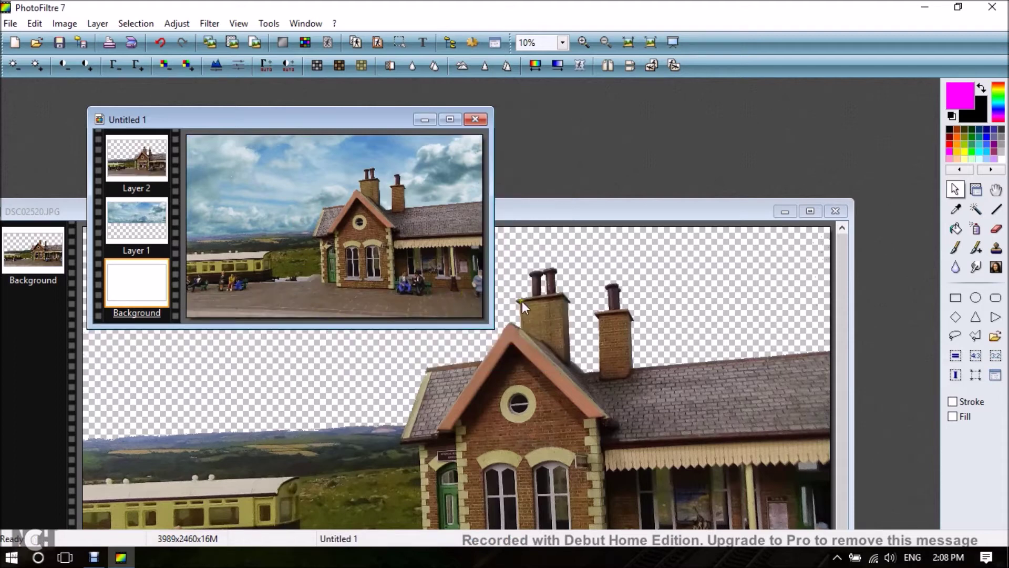
Close the DSC02520 source photo and inspect the new sky around the station roof and chimneys in the composite.
left_click(836, 210)
left_click(546, 323)
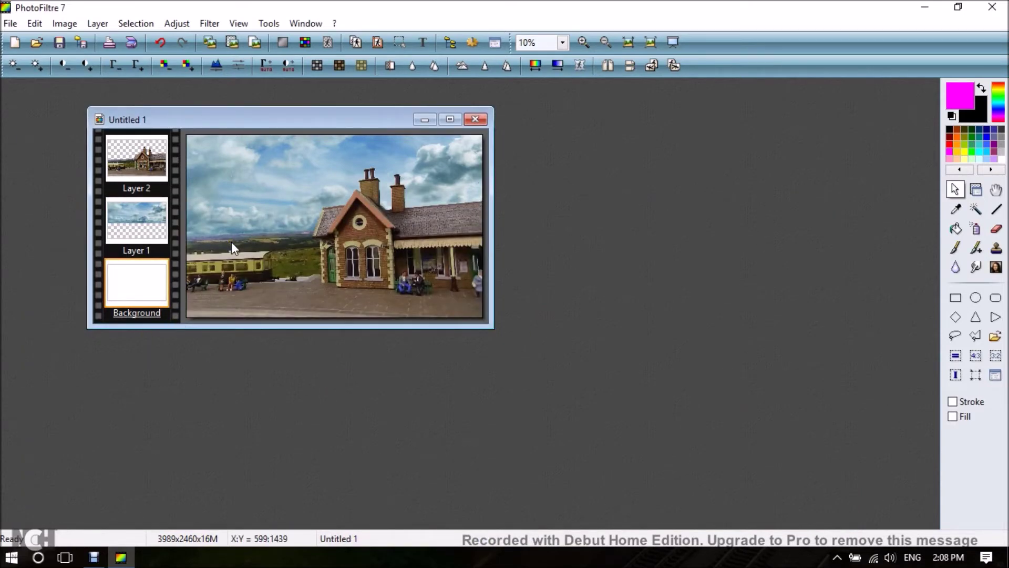
scroll(231, 242, "up", 3)
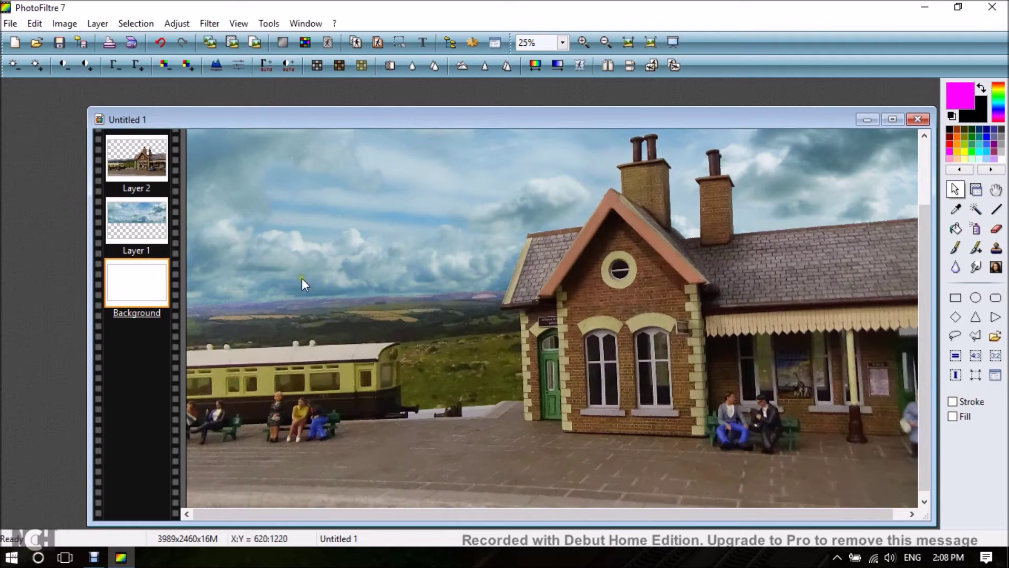
left_click_drag(425, 119, 350, 100)
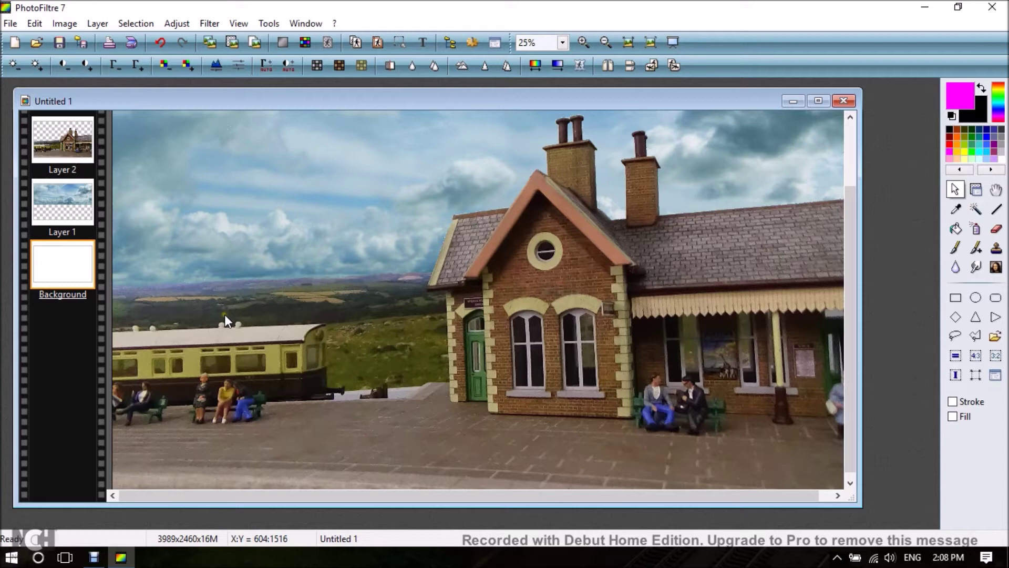
left_click_drag(851, 267, 850, 223)
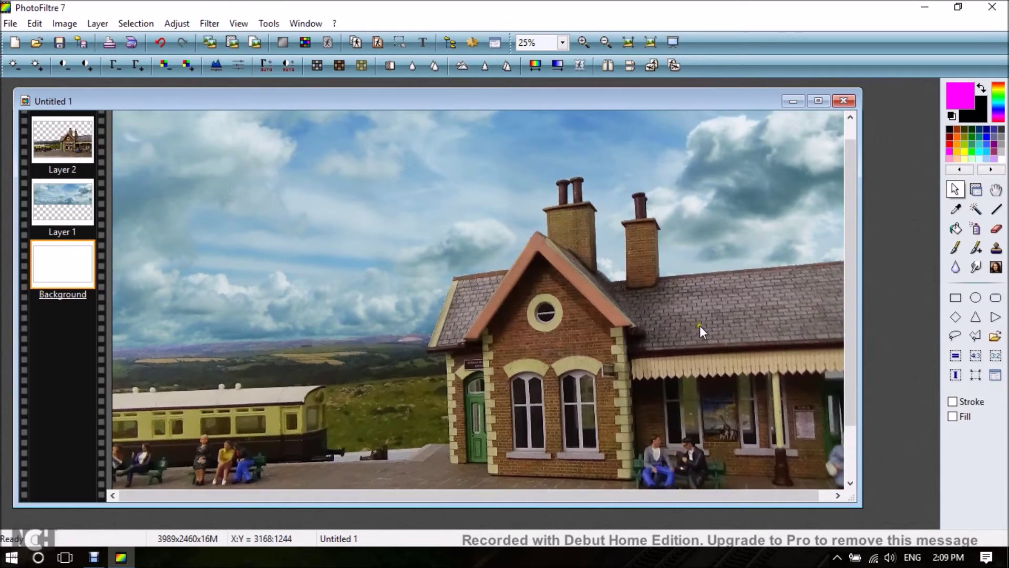
scroll(701, 326, "down", 1)
scroll(335, 229, "up", 2)
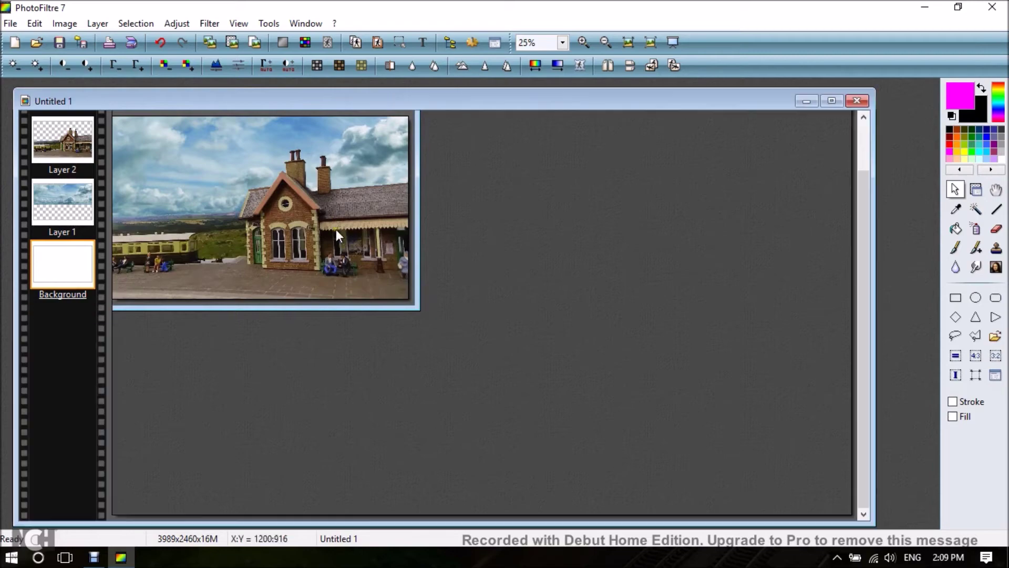
Try the Blur tool at radius 10 on the left chimney pot's edge, and merge all layers into one.
scroll(338, 233, "up", 1)
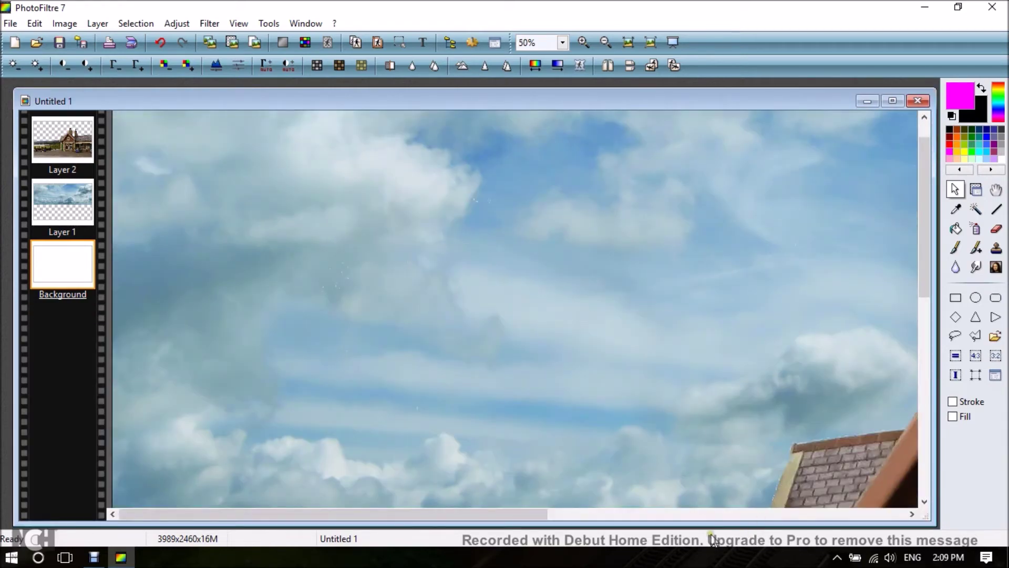
left_click_drag(538, 518, 790, 521)
left_click_drag(926, 286, 926, 305)
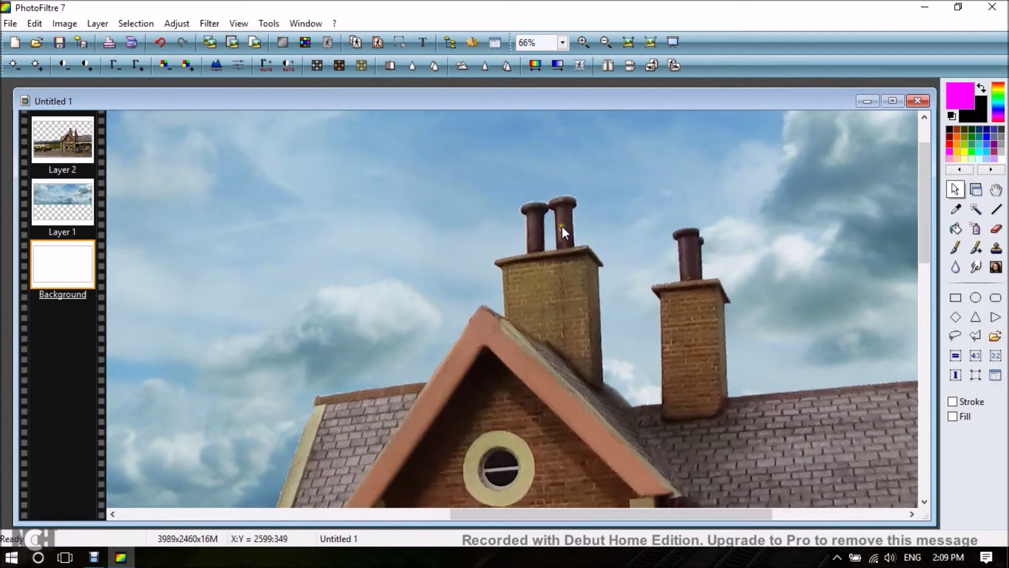
scroll(562, 226, "up", 1)
scroll(562, 227, "up", 1)
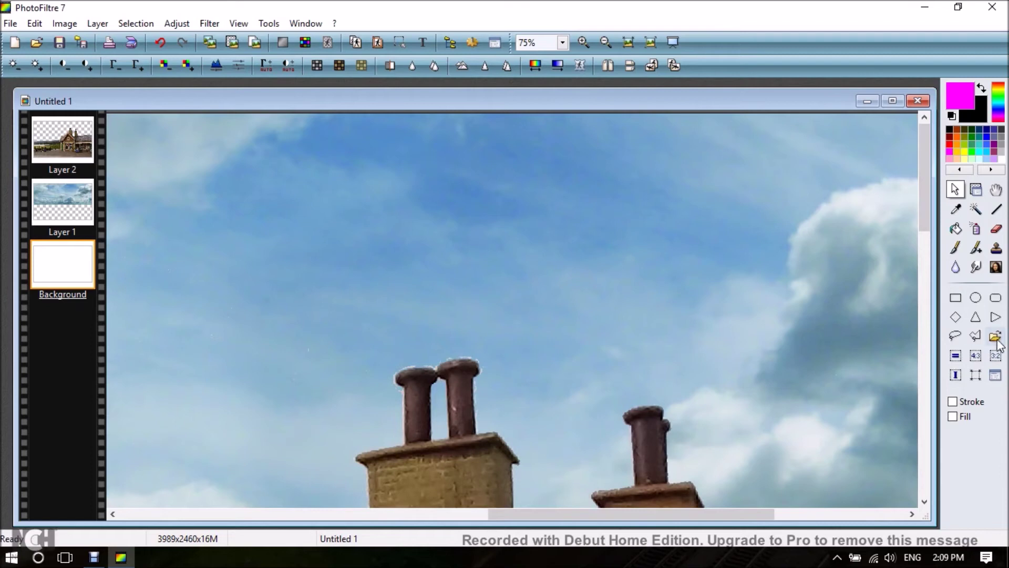
left_click_drag(922, 223, 919, 265)
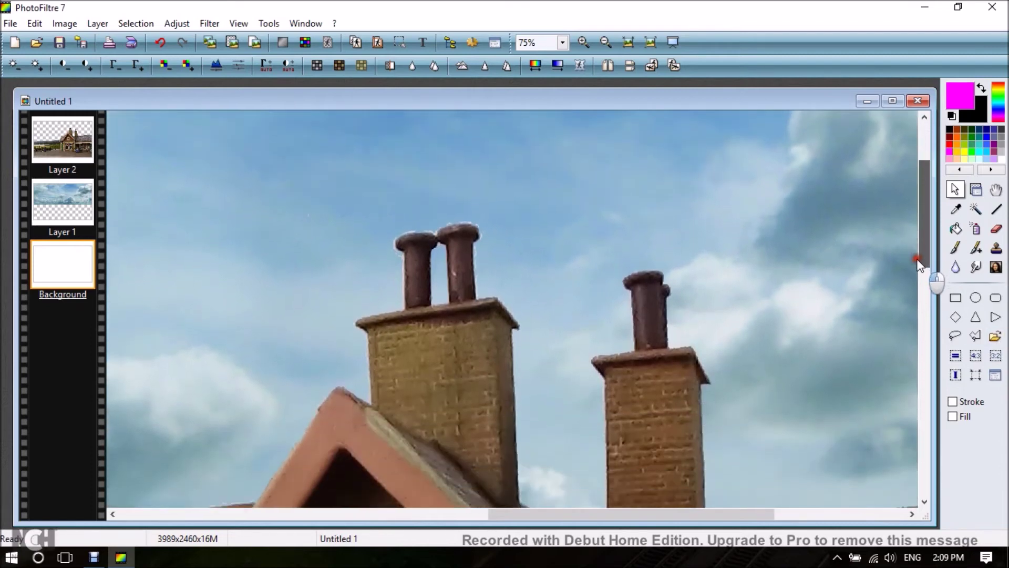
left_click(956, 267)
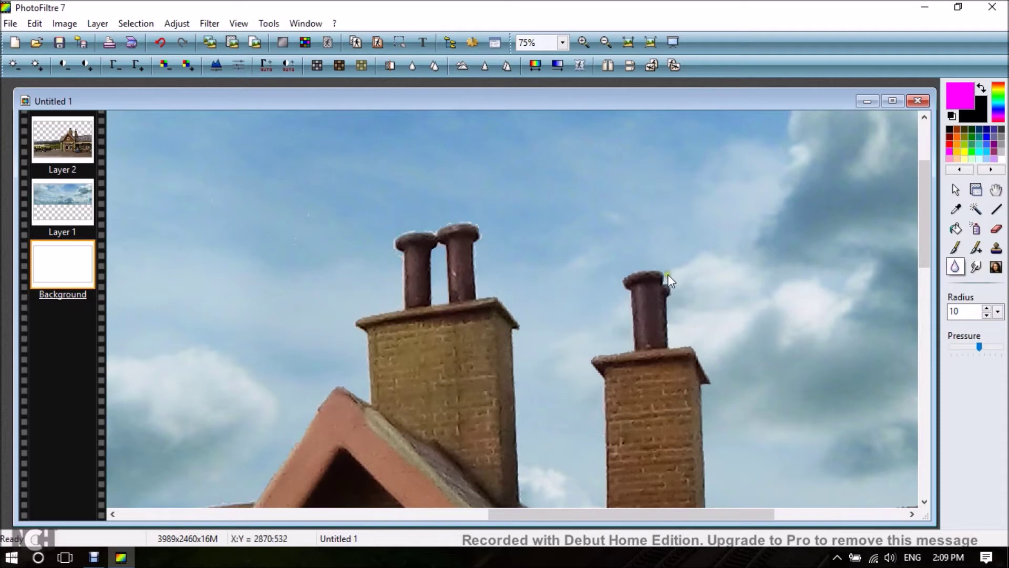
left_click_drag(403, 304, 396, 255)
left_click(97, 23)
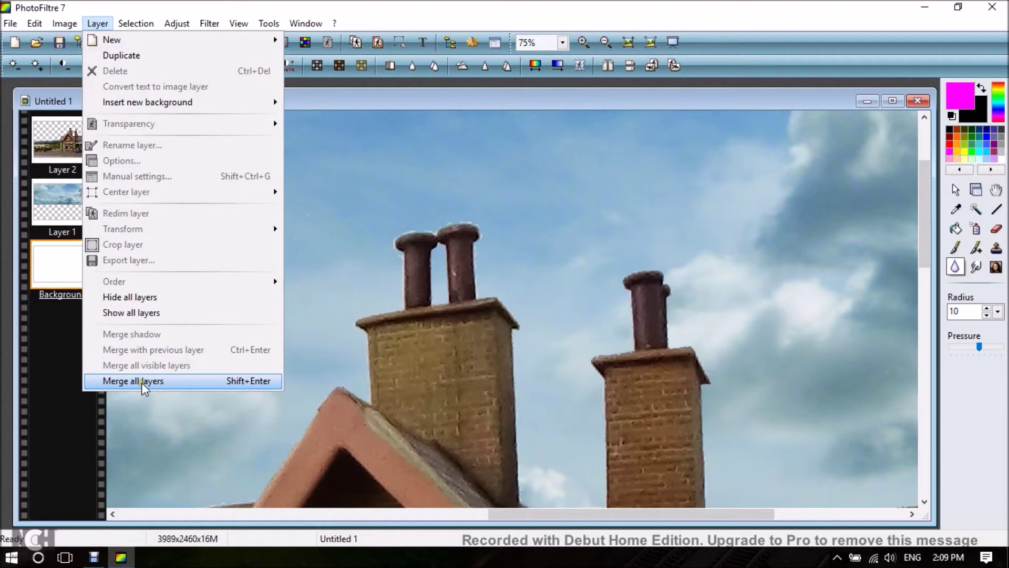
left_click(141, 381)
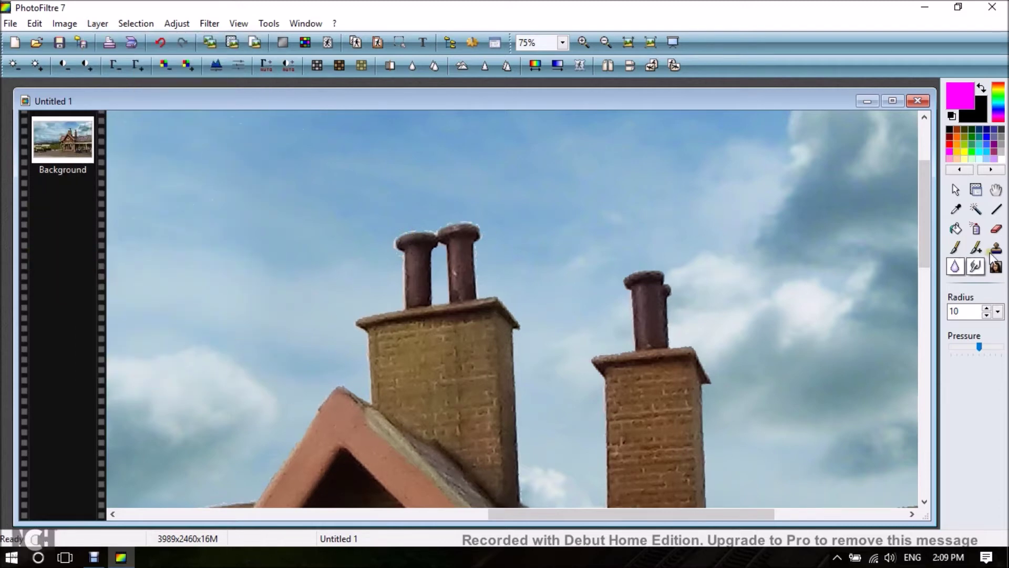
Soften the pale outlines of both chimneys and their pots against the sky with the Blur tool at radius 10.
mouse_move(403, 303)
left_mouse_down()
mouse_move(402, 253)
mouse_move(390, 244)
mouse_move(412, 227)
mouse_move(420, 227)
mouse_move(404, 233)
mouse_move(481, 226)
mouse_move(479, 296)
left_mouse_up()
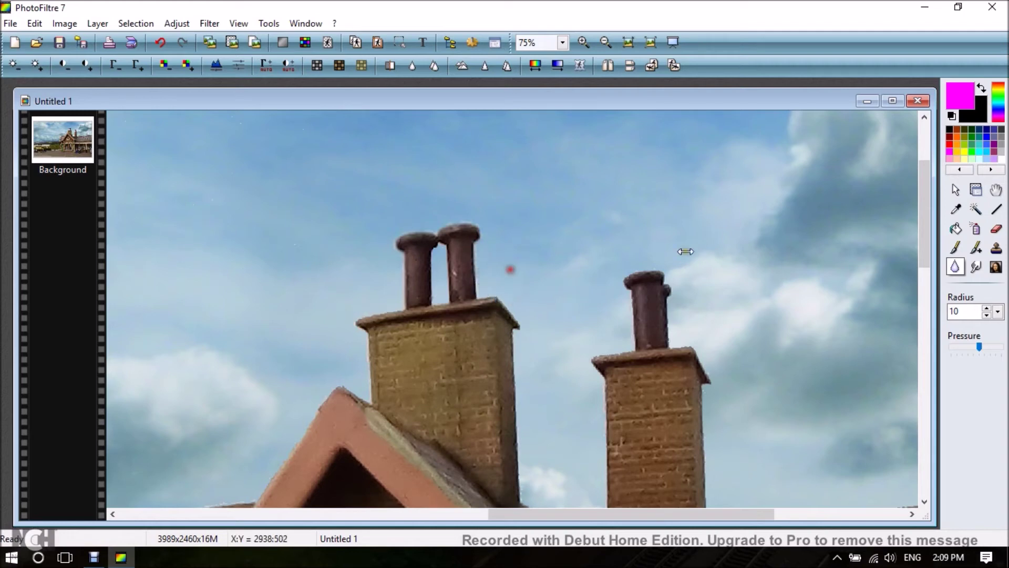
mouse_move(628, 290)
left_mouse_down()
mouse_move(632, 350)
mouse_move(591, 360)
left_mouse_up()
mouse_move(683, 338)
left_mouse_down()
mouse_move(675, 348)
mouse_move(704, 346)
left_mouse_up()
scroll(507, 288, "down", 2)
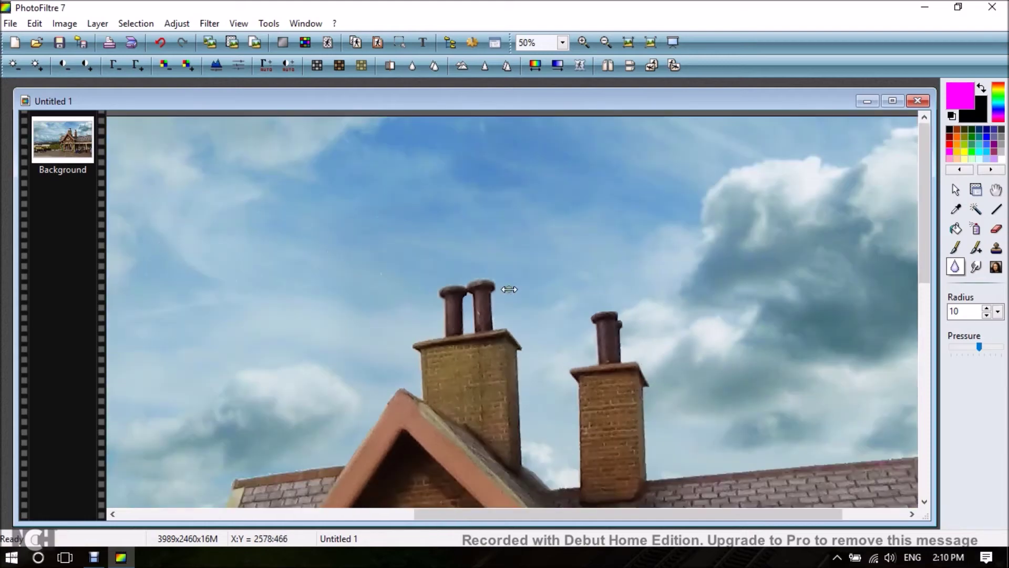
scroll(508, 289, "down", 1)
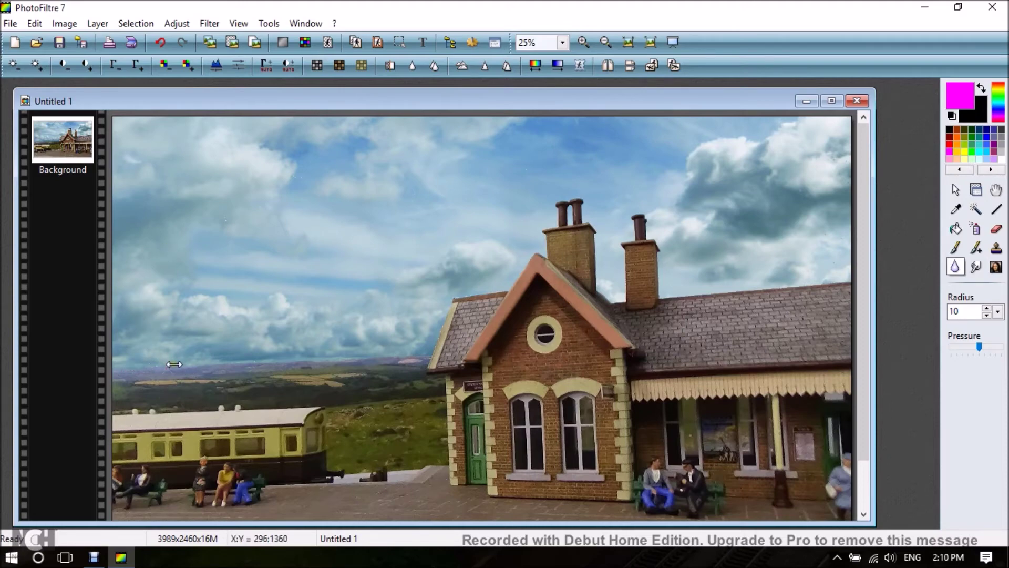
Blur the speckled hill line beyond the railway carriage where it meets the sky, using radius 10.
scroll(154, 383, "up", 1)
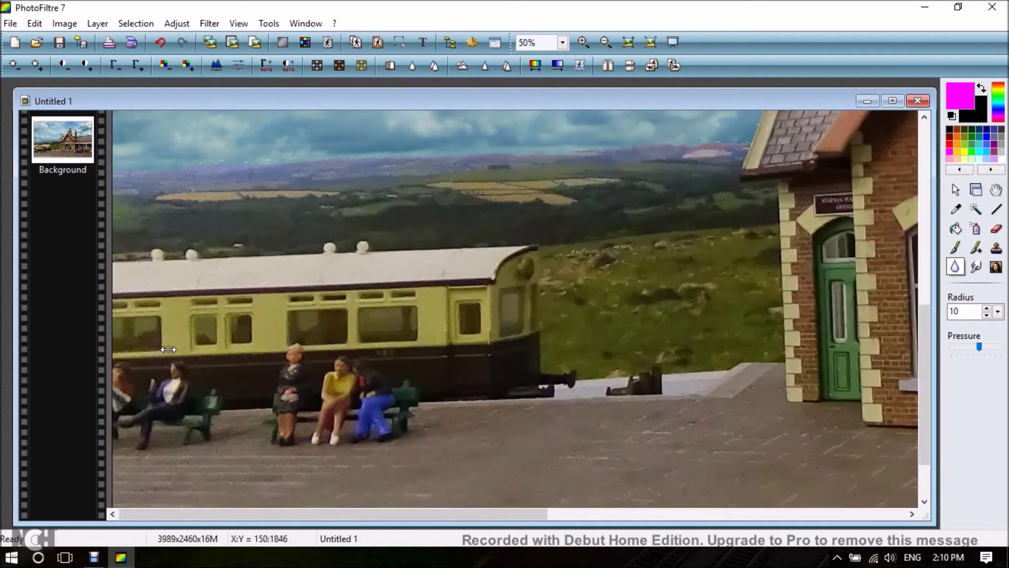
left_click_drag(924, 319, 928, 277)
scroll(405, 270, "up", 1)
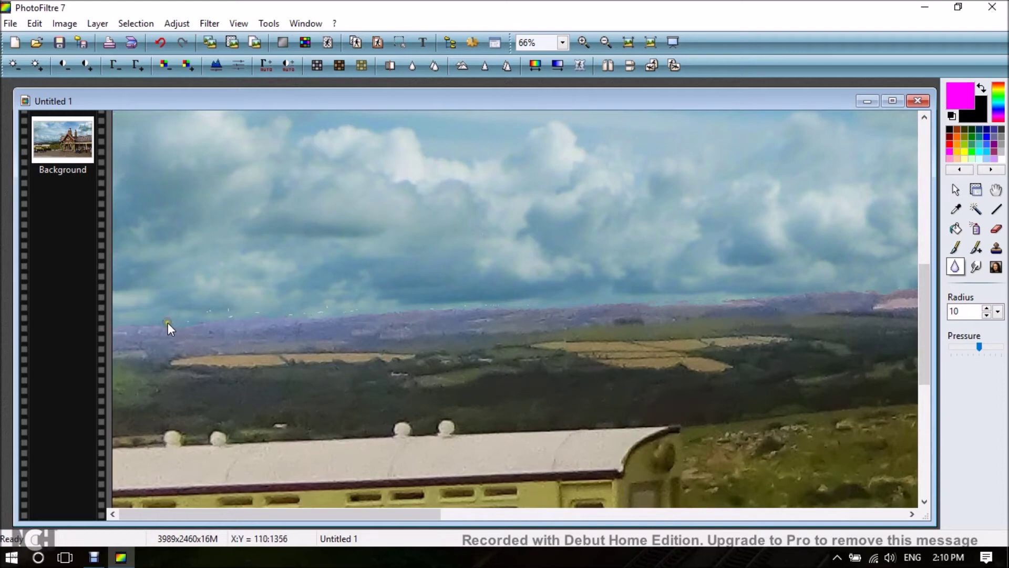
mouse_move(168, 323)
left_mouse_down()
mouse_move(211, 303)
mouse_move(206, 312)
mouse_move(239, 305)
mouse_move(229, 319)
mouse_move(224, 310)
mouse_move(293, 320)
mouse_move(332, 307)
mouse_move(334, 317)
mouse_move(362, 313)
mouse_move(320, 313)
left_mouse_up()
left_click_drag(428, 311, 502, 305)
mouse_move(808, 294)
left_mouse_down()
mouse_move(403, 317)
mouse_move(390, 307)
left_mouse_up()
left_click_drag(318, 327, 128, 330)
scroll(356, 330, "down", 1)
scroll(355, 330, "down", 2)
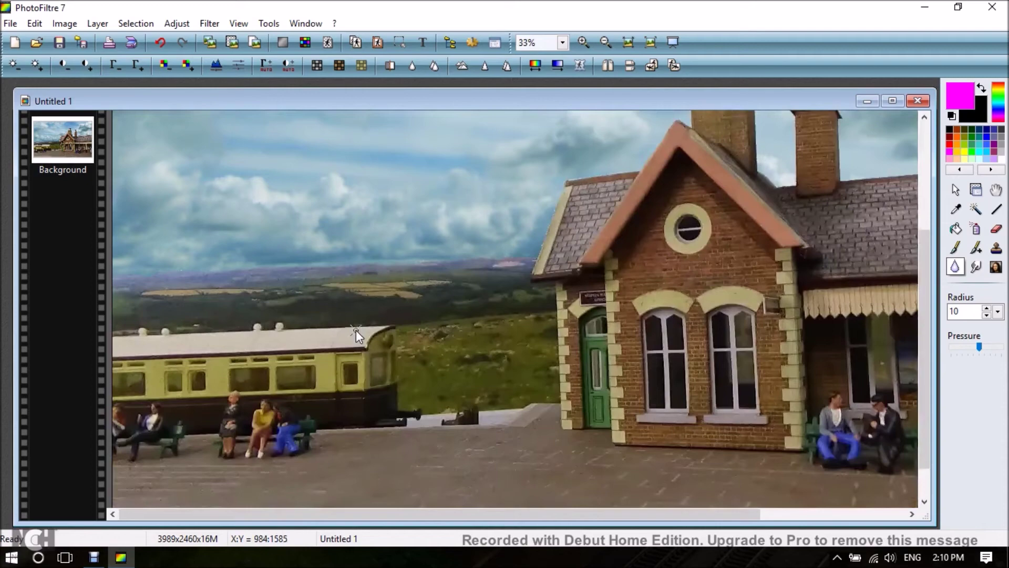
scroll(355, 330, "down", 1)
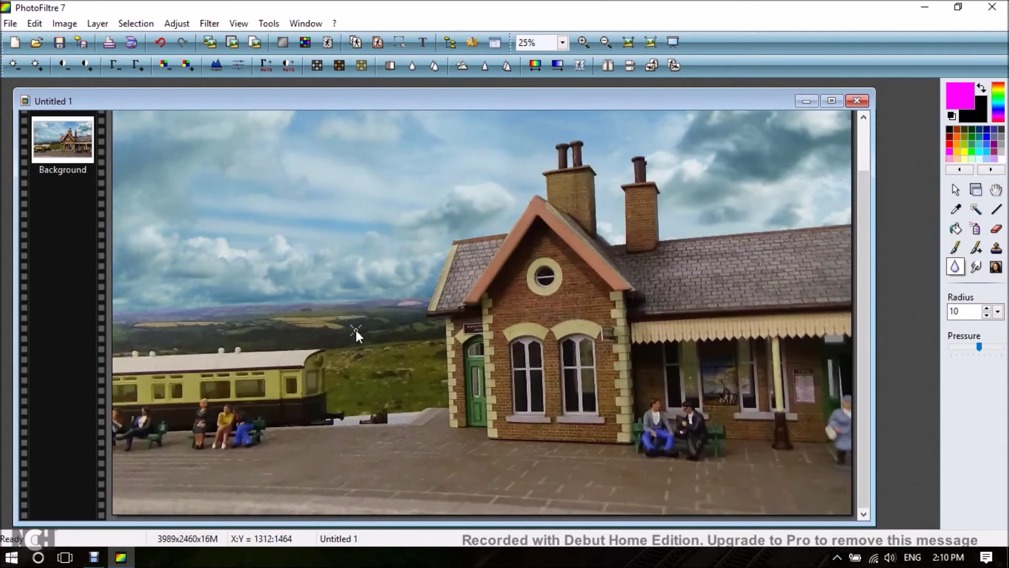
scroll(357, 331, "down", 1)
scroll(357, 331, "up", 1)
Sharpen the whole merged image and increase its contrast by one step.
left_click(956, 190)
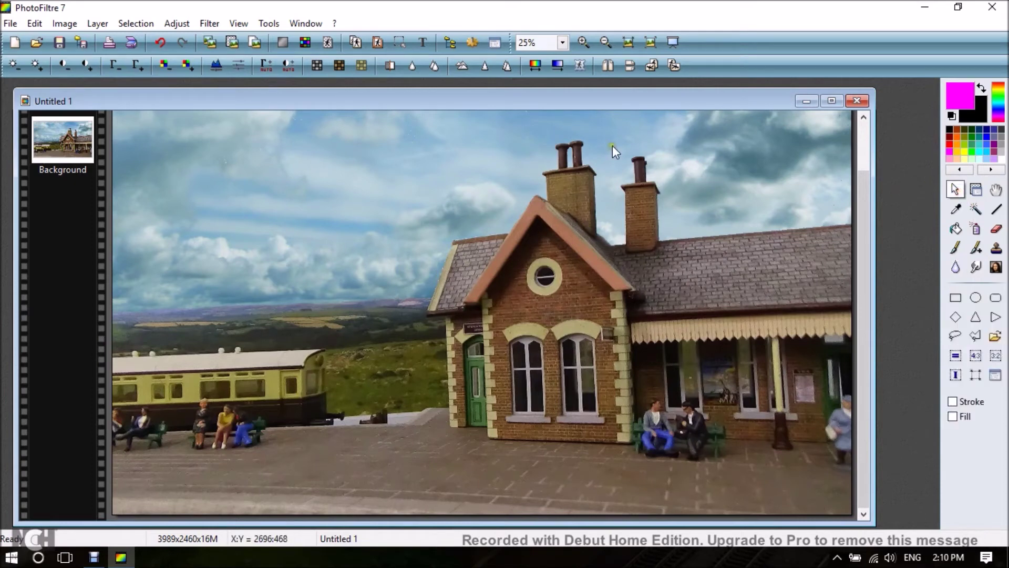
left_click(484, 65)
left_click(85, 65)
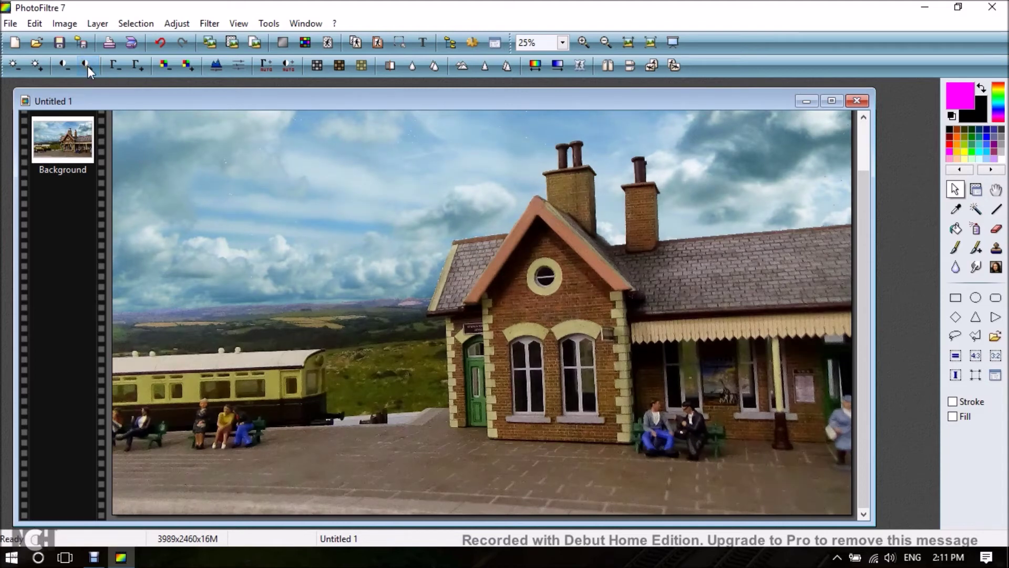
Blur the jagged edge of the station's left roof slope and the adjoining hill line with radius 10.
scroll(370, 226, "up", 1)
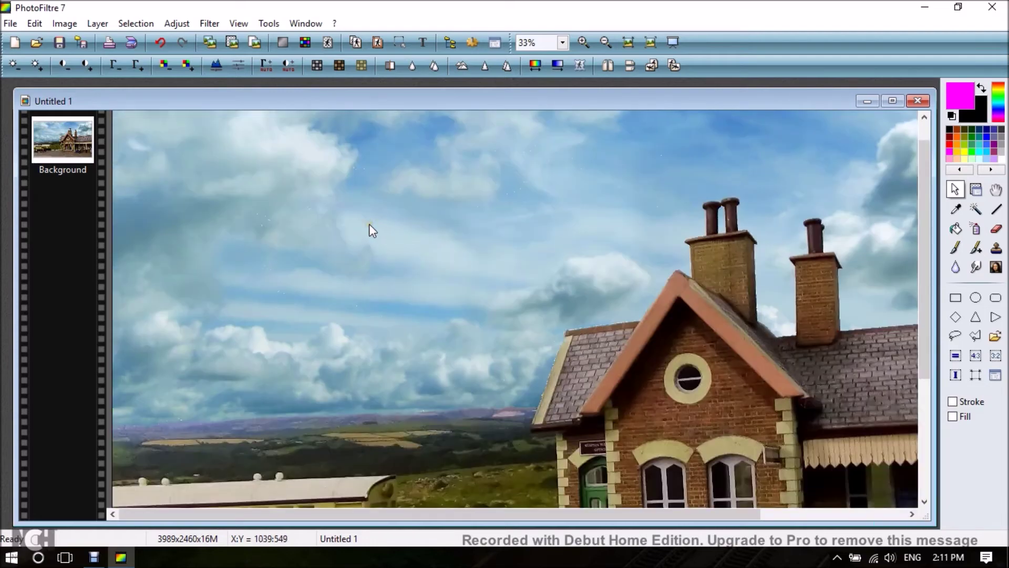
scroll(369, 223, "up", 1)
left_click_drag(920, 253, 929, 349)
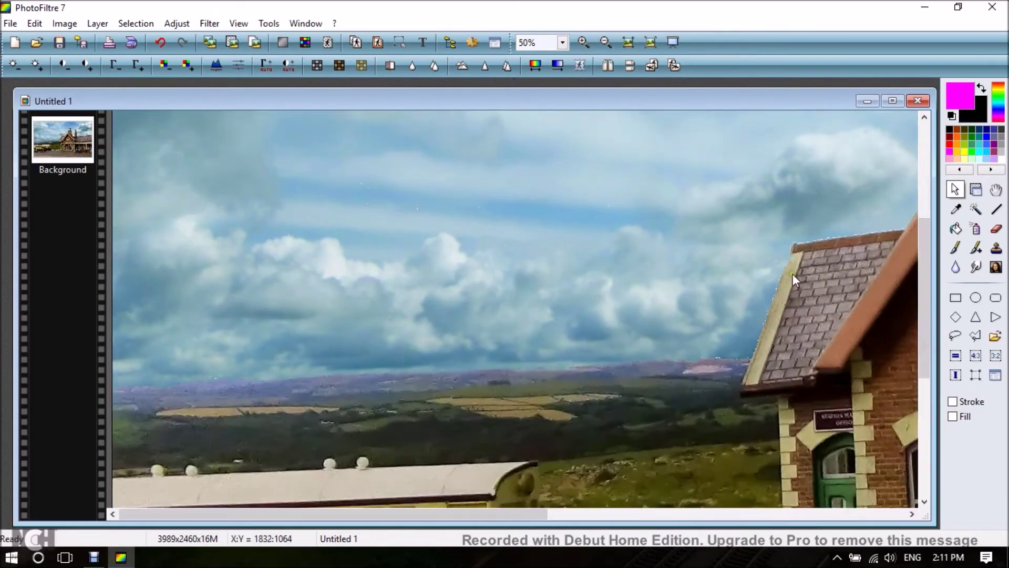
left_click(956, 267)
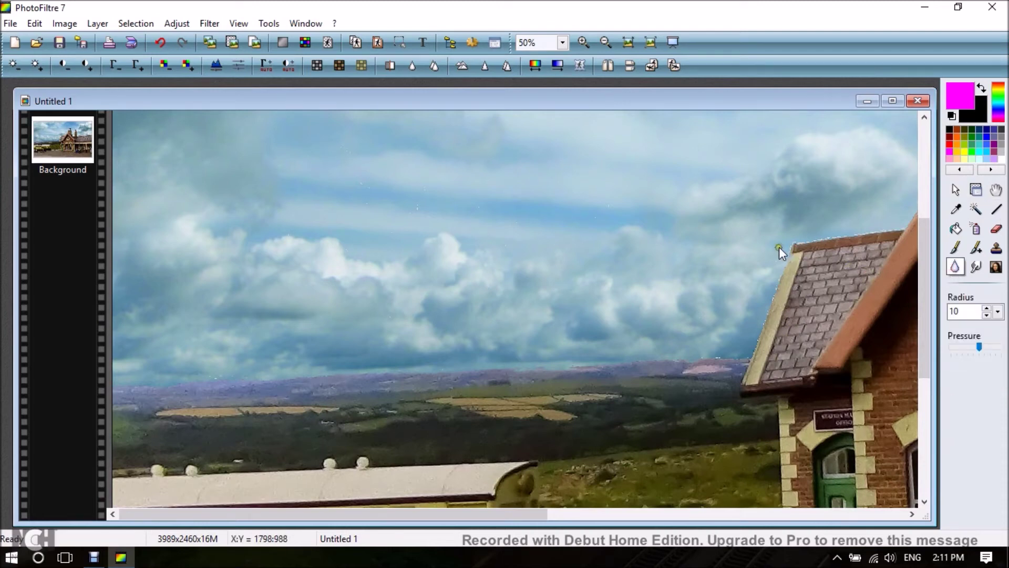
scroll(779, 248, "up", 1)
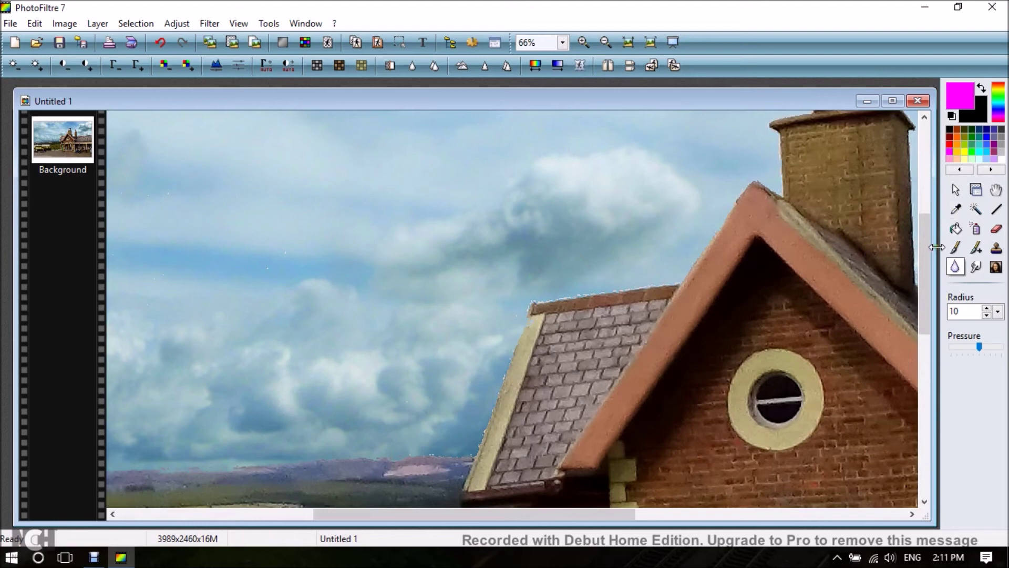
left_click_drag(922, 254, 921, 278)
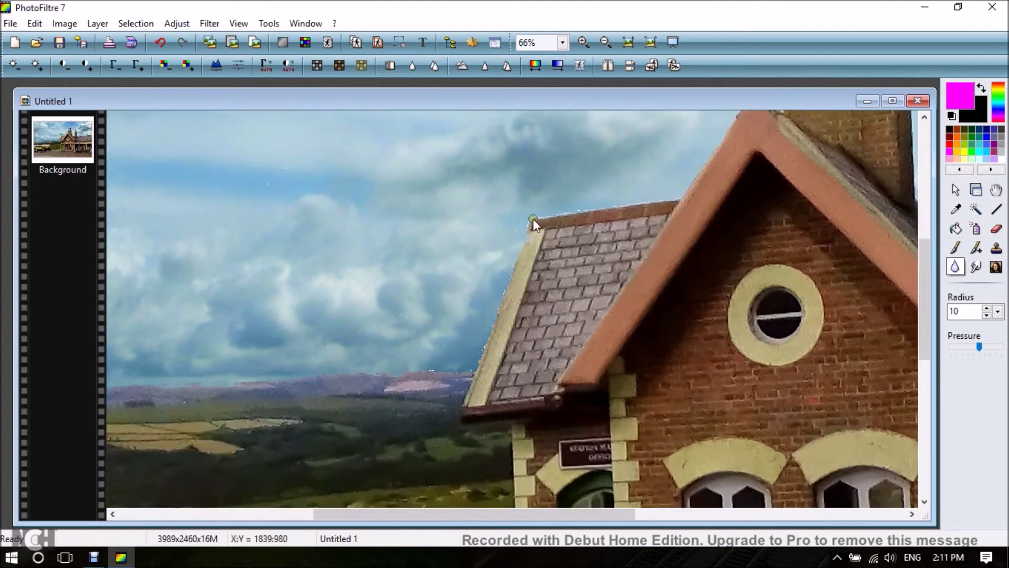
mouse_move(531, 219)
left_mouse_down()
mouse_move(513, 279)
mouse_move(513, 270)
left_mouse_up()
left_click_drag(494, 326, 477, 381)
mouse_move(534, 218)
left_mouse_down()
mouse_move(678, 200)
mouse_move(528, 216)
left_mouse_up()
mouse_move(427, 370)
left_mouse_down()
mouse_move(472, 370)
mouse_move(420, 362)
mouse_move(377, 377)
left_mouse_up()
scroll(506, 273, "down", 1)
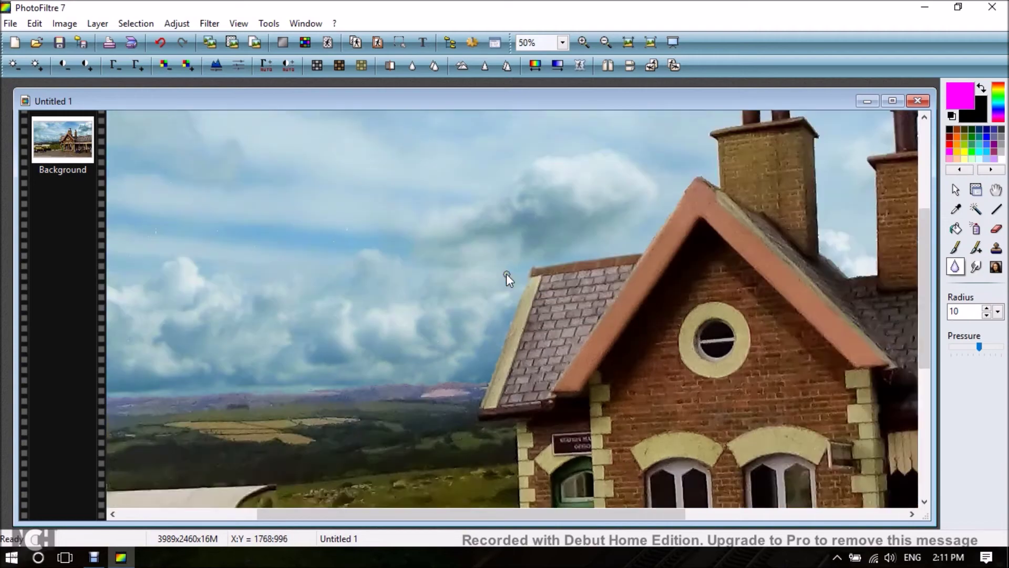
scroll(507, 273, "down", 1)
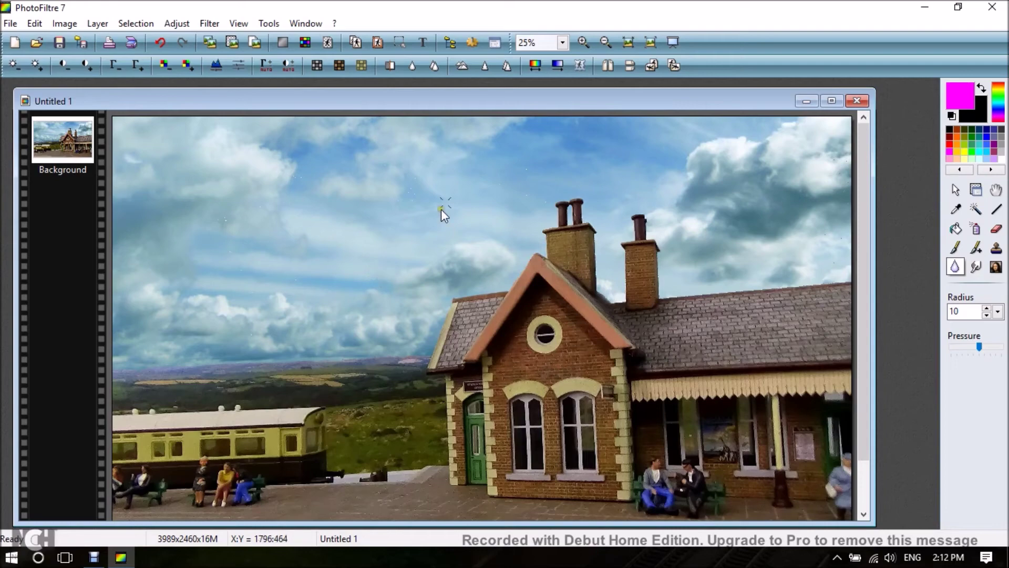
scroll(460, 188, "down", 1)
scroll(353, 212, "up", 1)
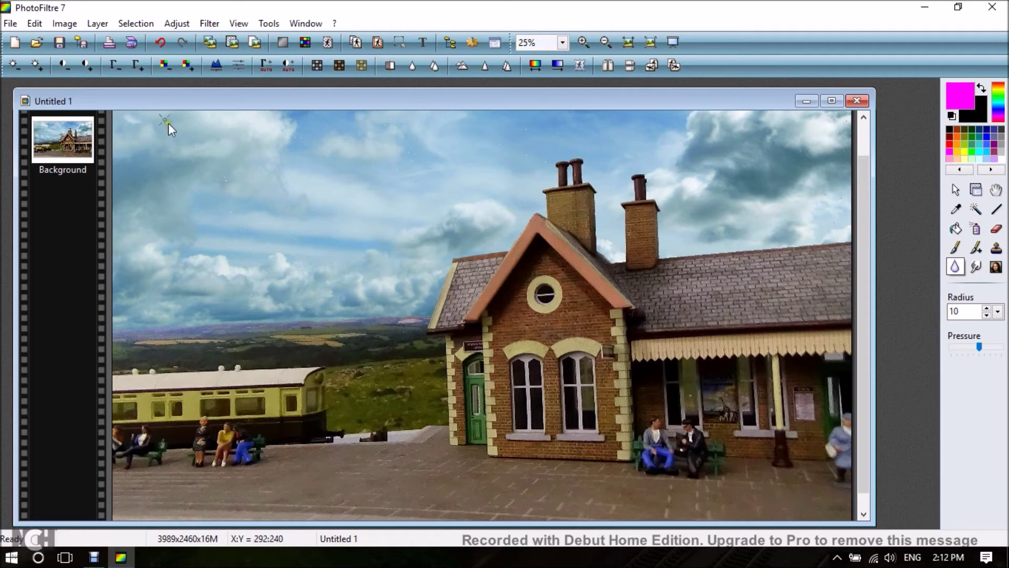
Save the image in Pictures as a JPEG named Doctored Photo P1, with compression 100 and standard encoding.
left_click(12, 24)
left_click(33, 128)
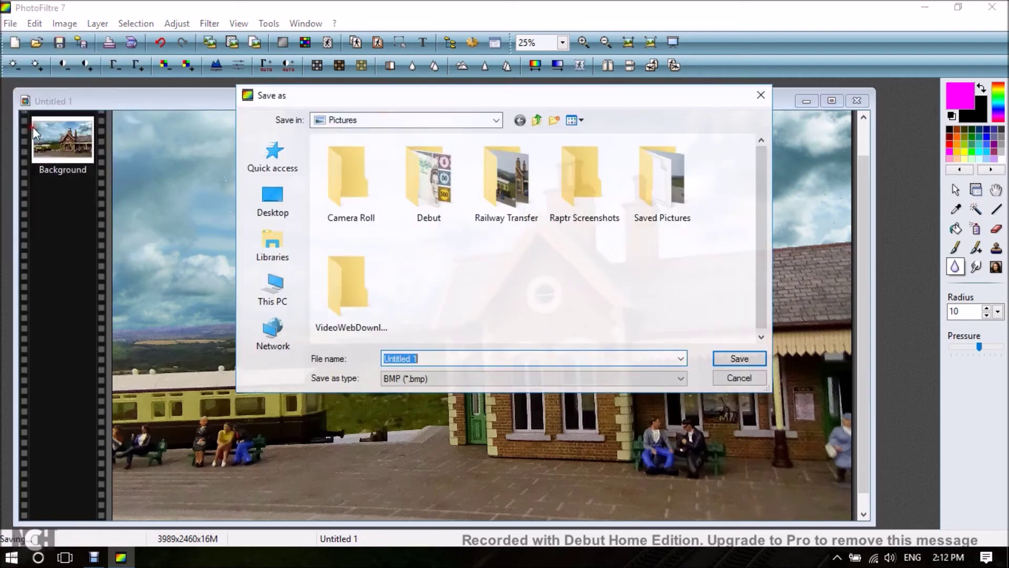
left_click(680, 379)
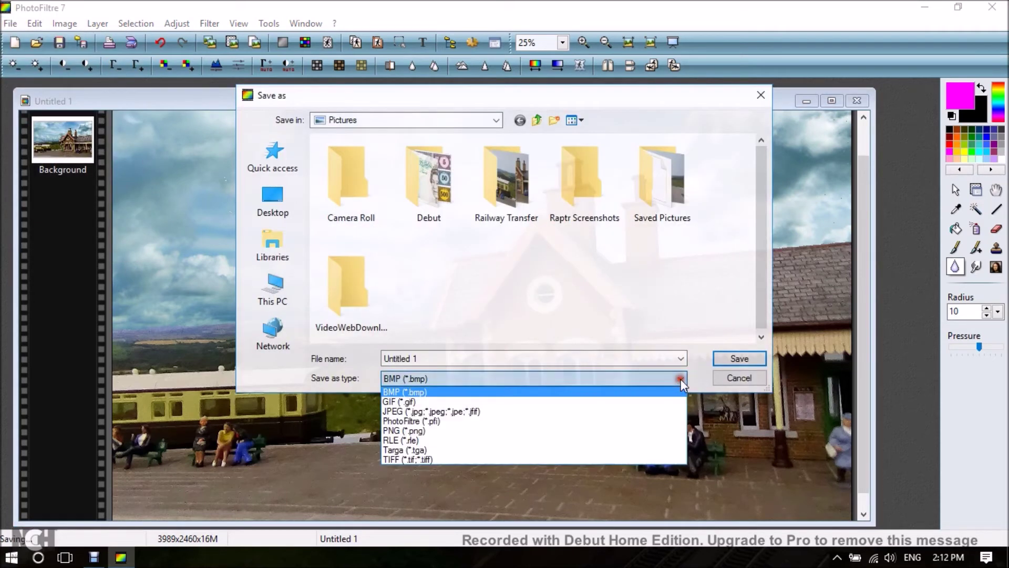
left_click(441, 412)
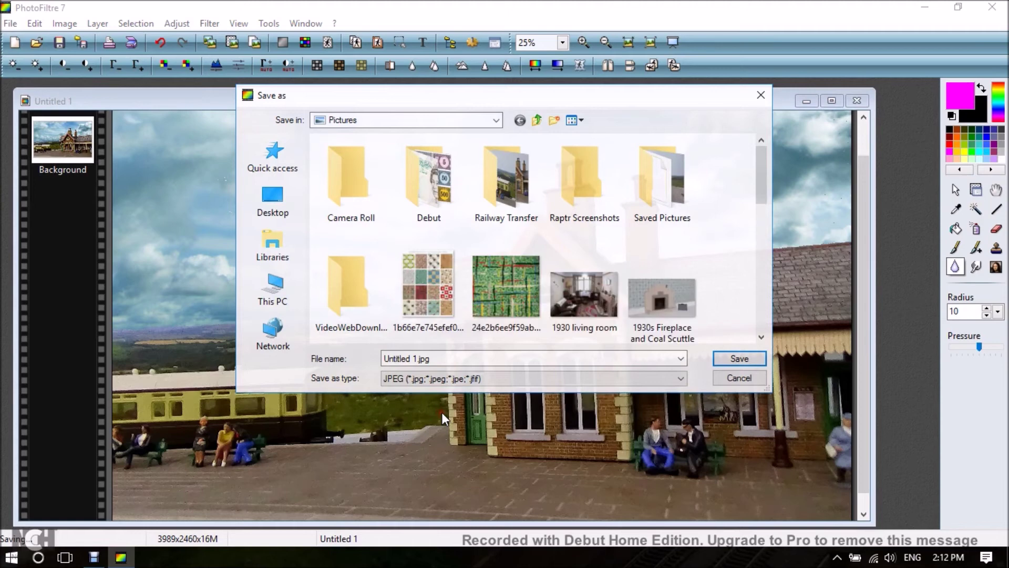
left_click(446, 358)
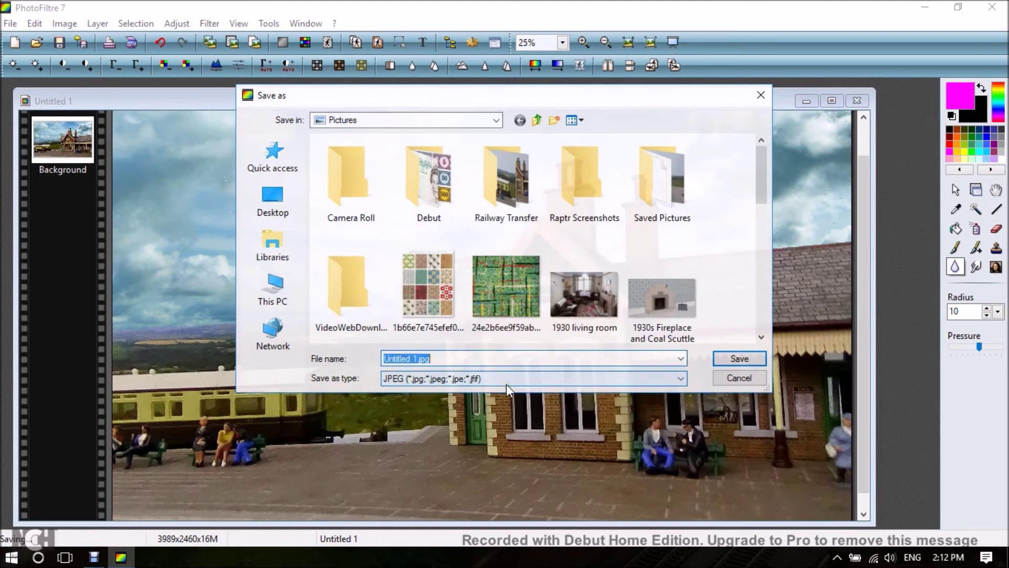
key("BackSpace")
type("D")
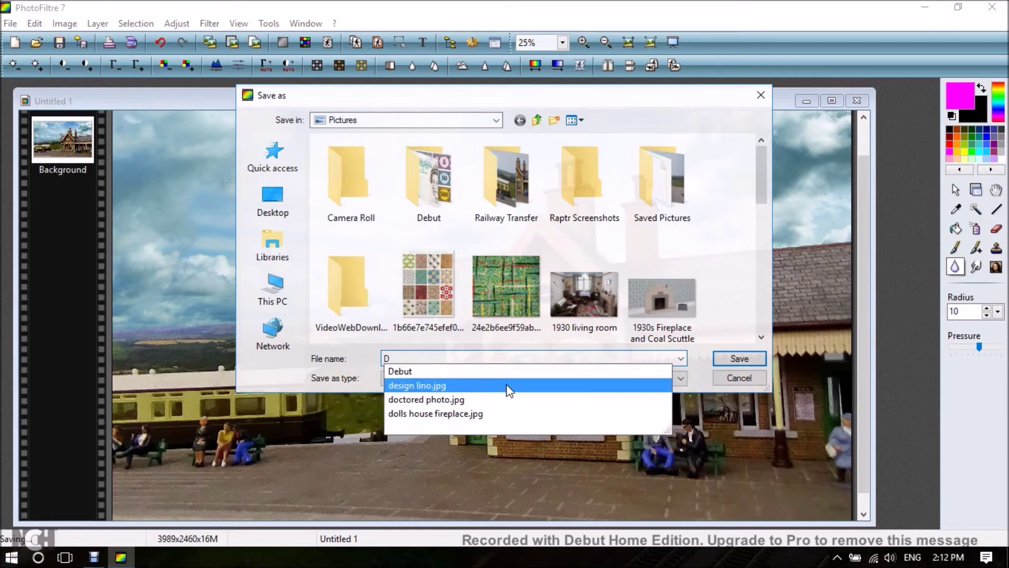
type("octored ")
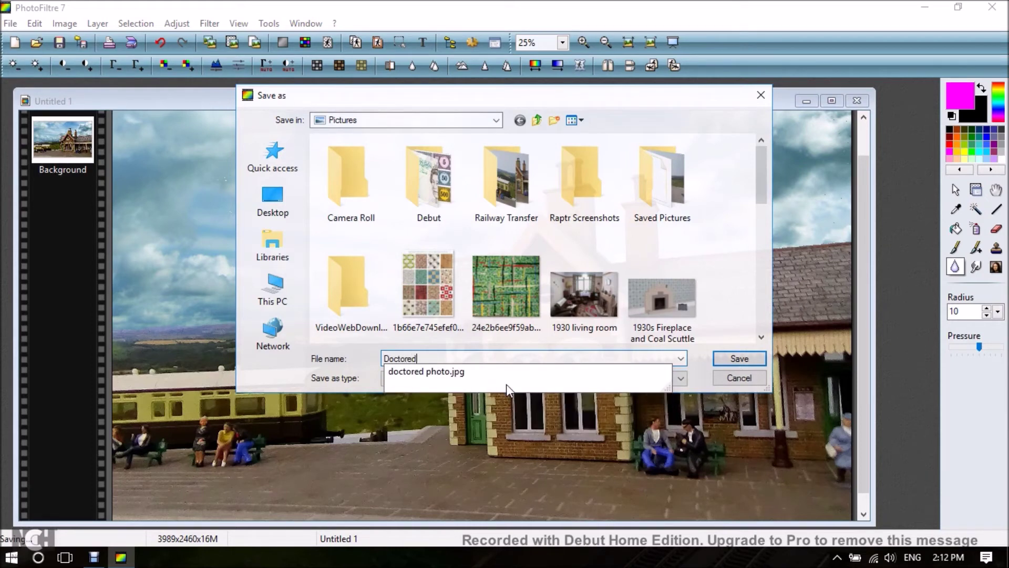
type("Photo")
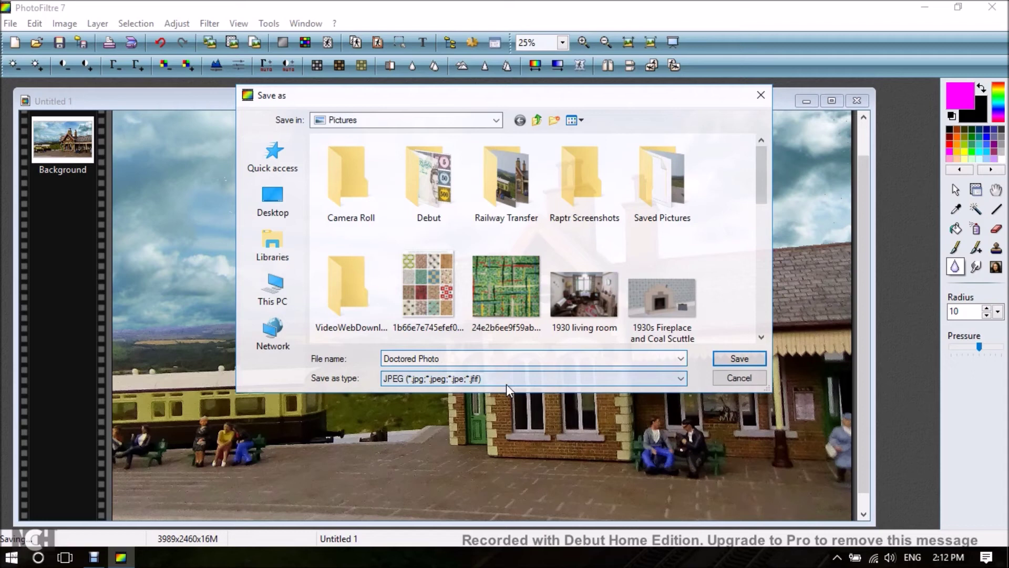
type(" P1")
left_click(750, 356)
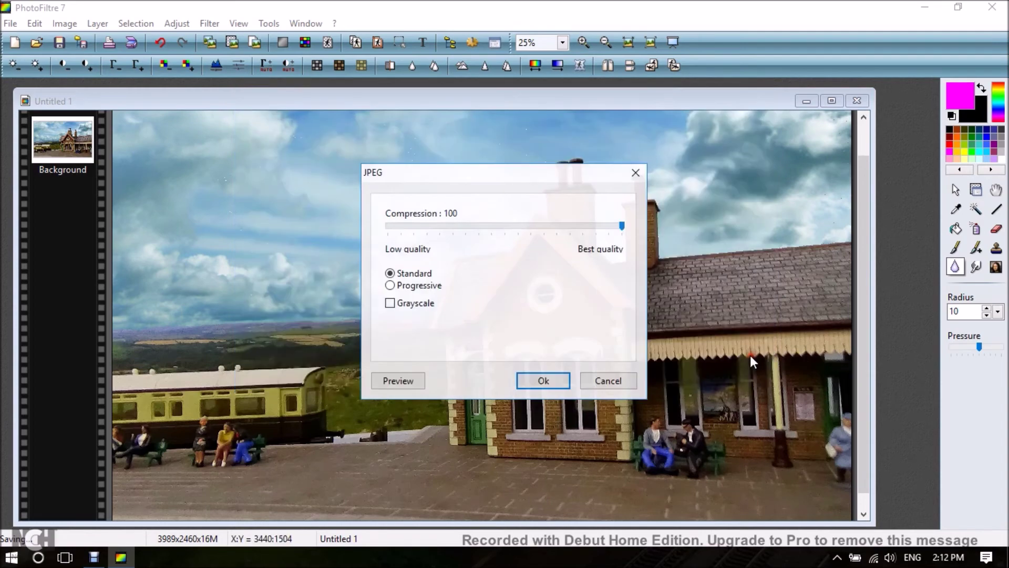
left_click(549, 380)
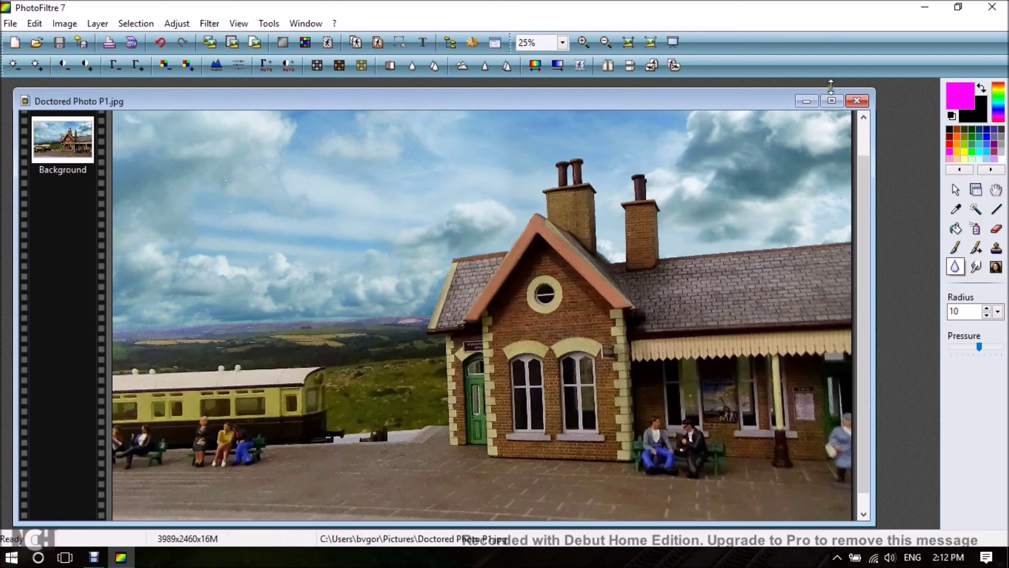
Close the saved photo, exit PhotoFiltre and bring up the Windows Start screen.
left_click(857, 100)
left_click(1002, 8)
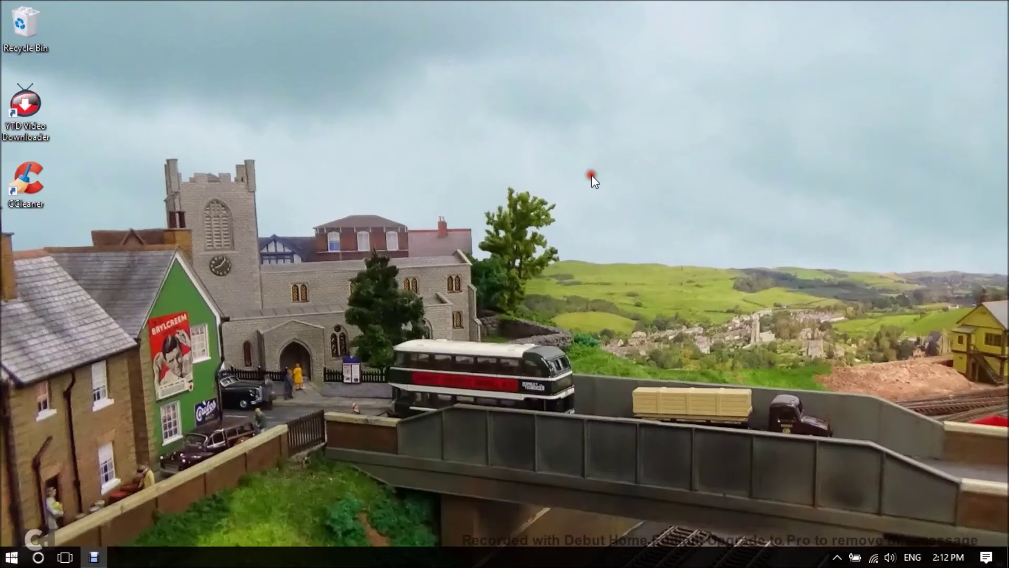
left_click(13, 557)
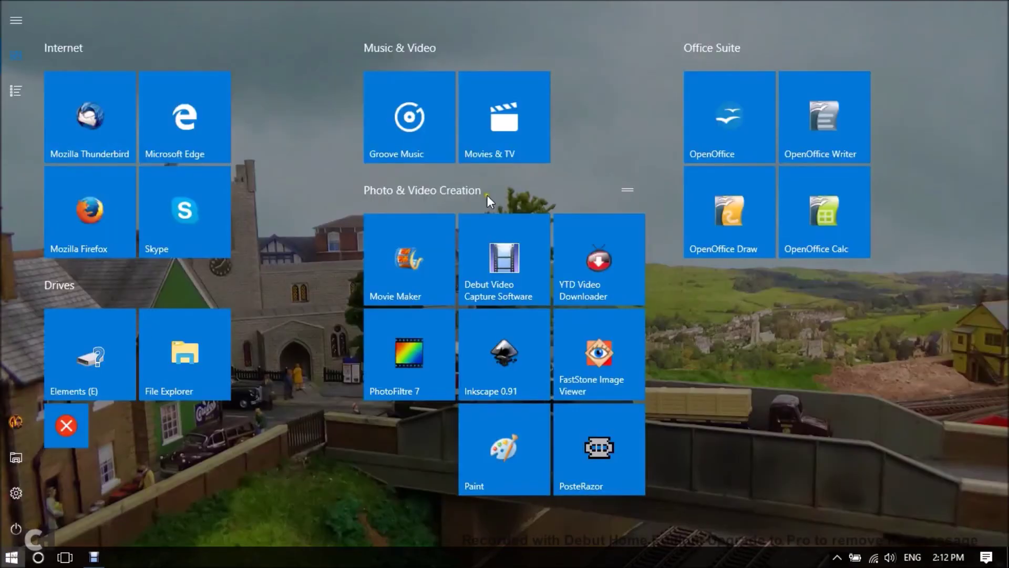
Switch to File Explorer and view Doctored Photo P1 from the Pictures folder, closing the photo and the folder when done.
left_click(186, 356)
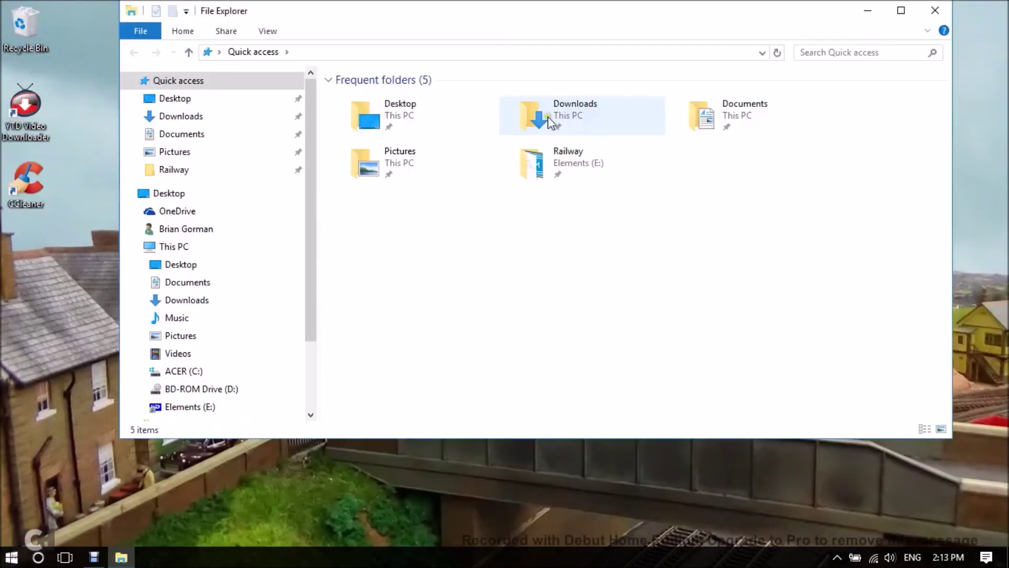
double_click(393, 169)
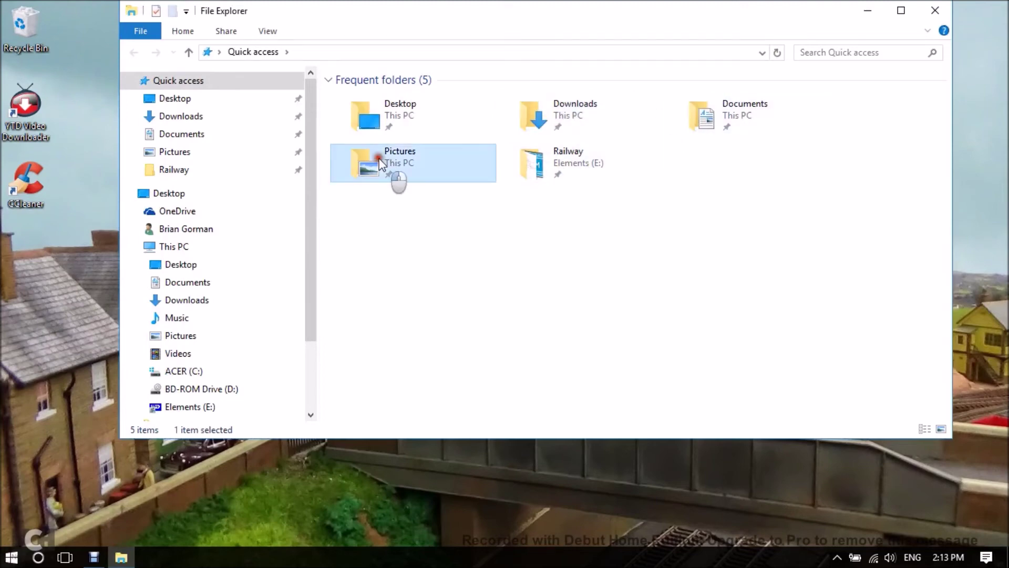
scroll(625, 206, "down", 3)
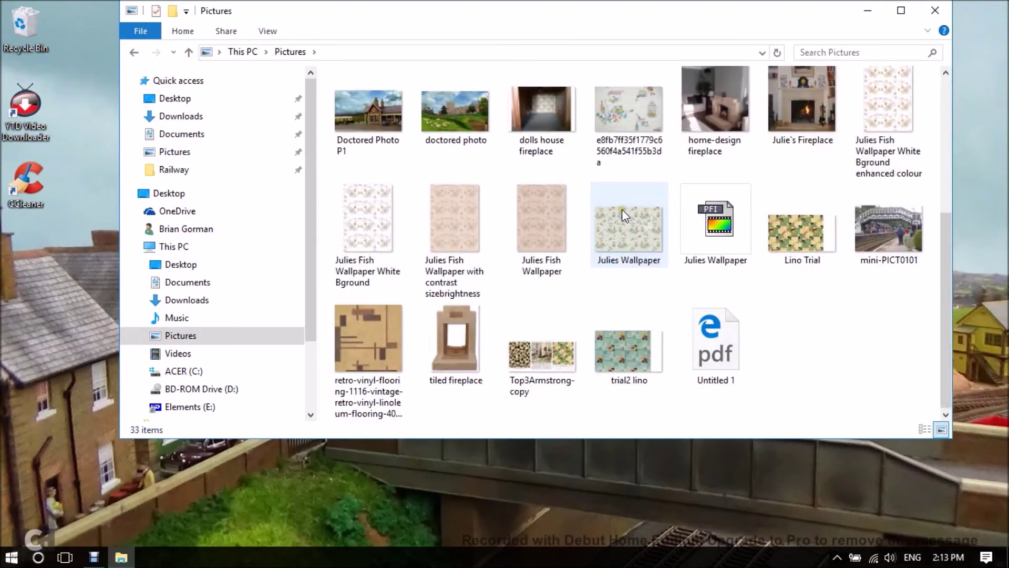
double_click(367, 124)
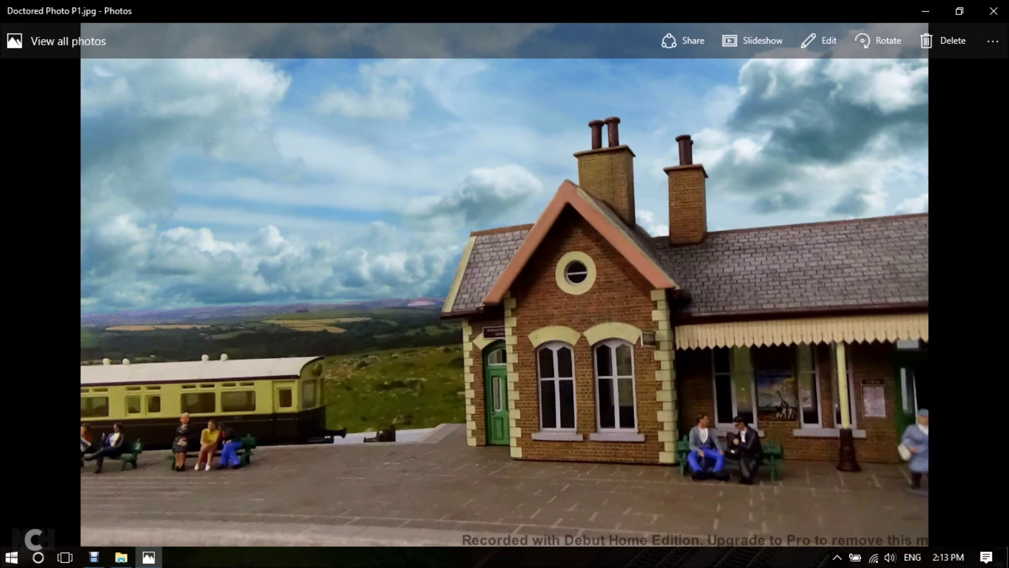
left_click(994, 11)
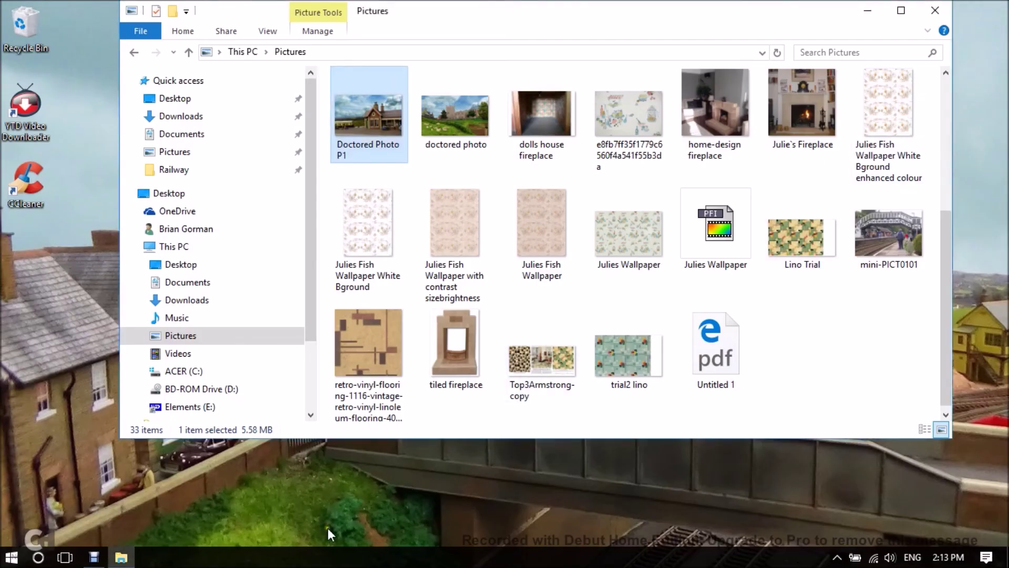
left_click(935, 10)
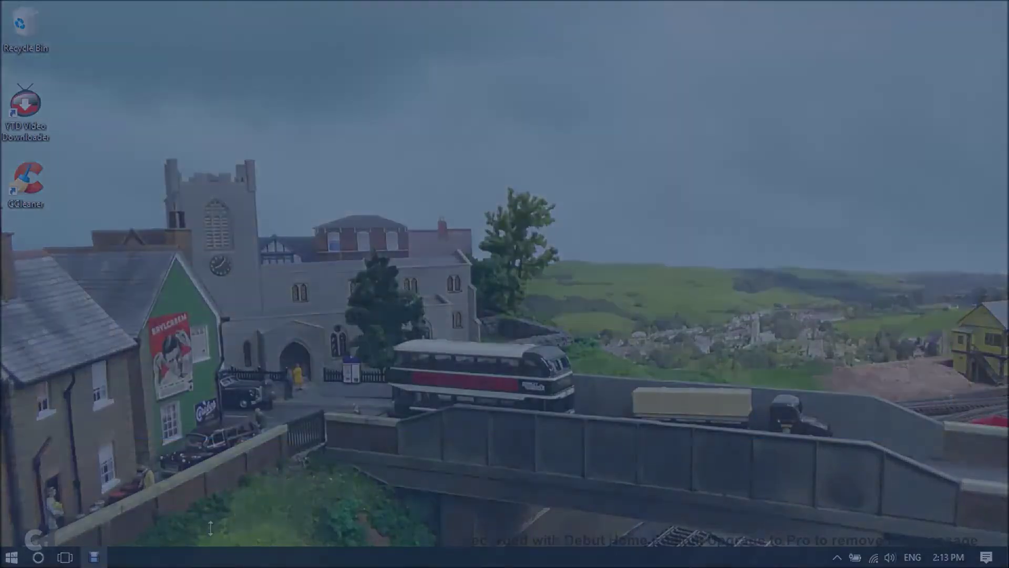